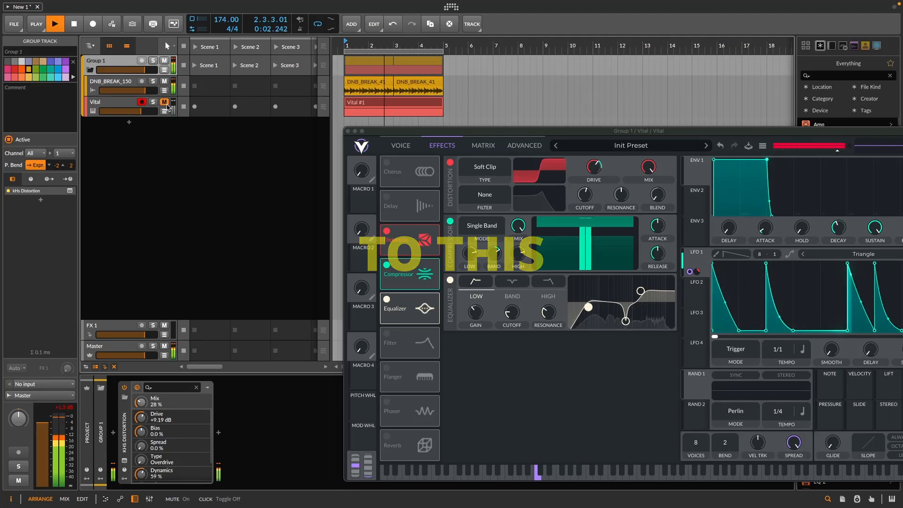
{"action": "left_click", "coordinate": [166, 105]}
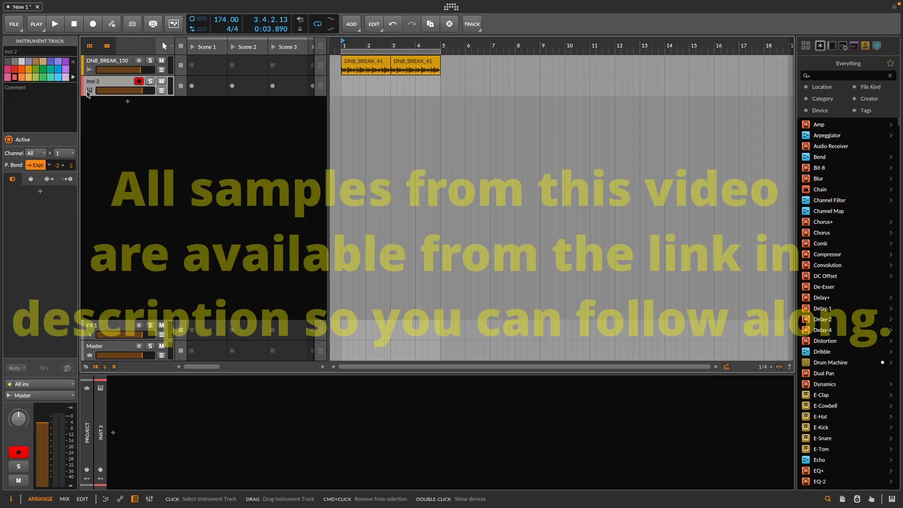
- Play the drum break on the DNB_BREAK_150 track with the track unmuted, and stop near the end of the second clip
{"action": "left_click", "coordinate": [365, 61]}
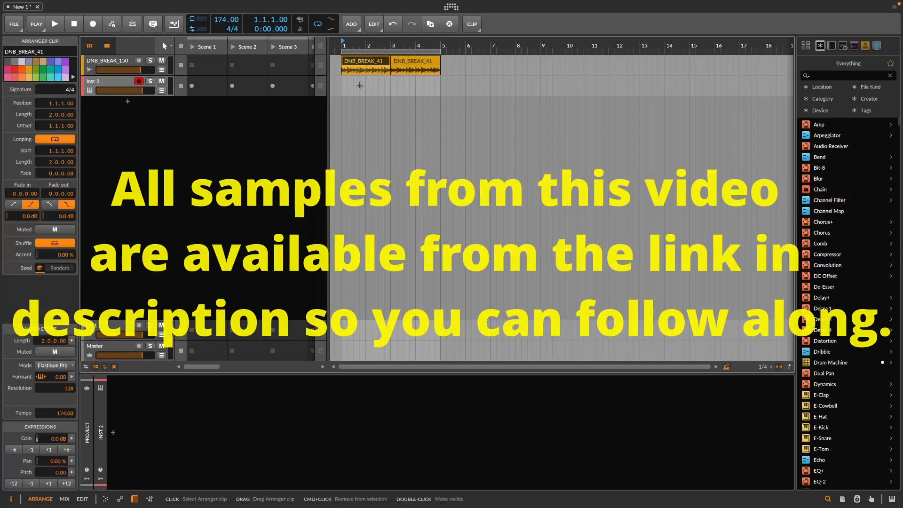
{"action": "left_click", "coordinate": [128, 67]}
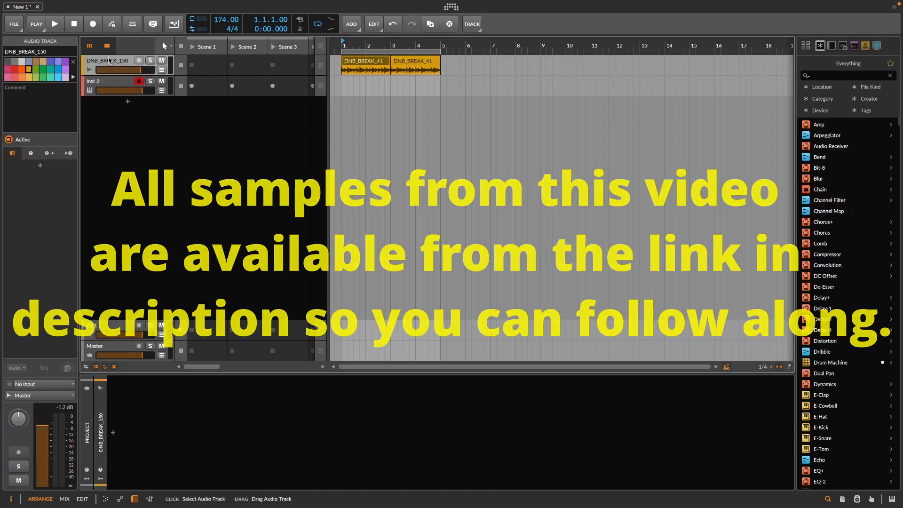
{"action": "left_click", "coordinate": [160, 65]}
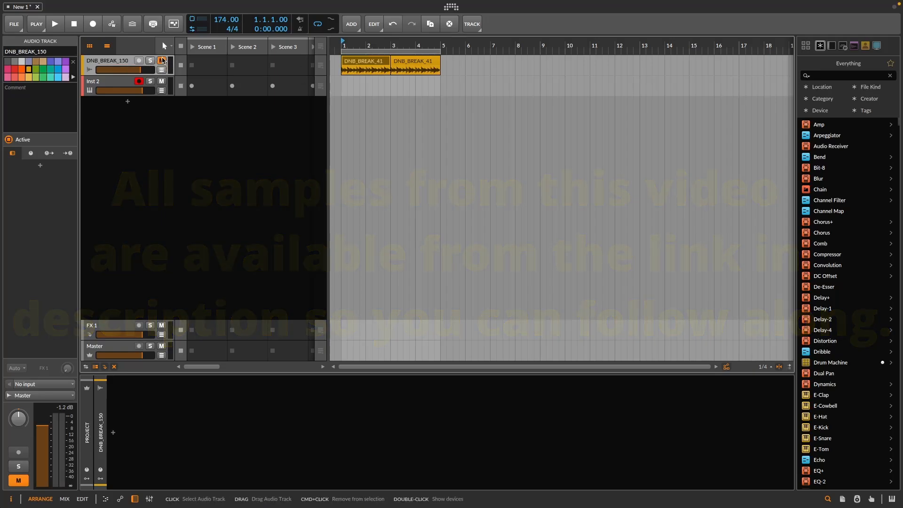
{"action": "left_click", "coordinate": [161, 60]}
{"action": "key", "text": "space"}
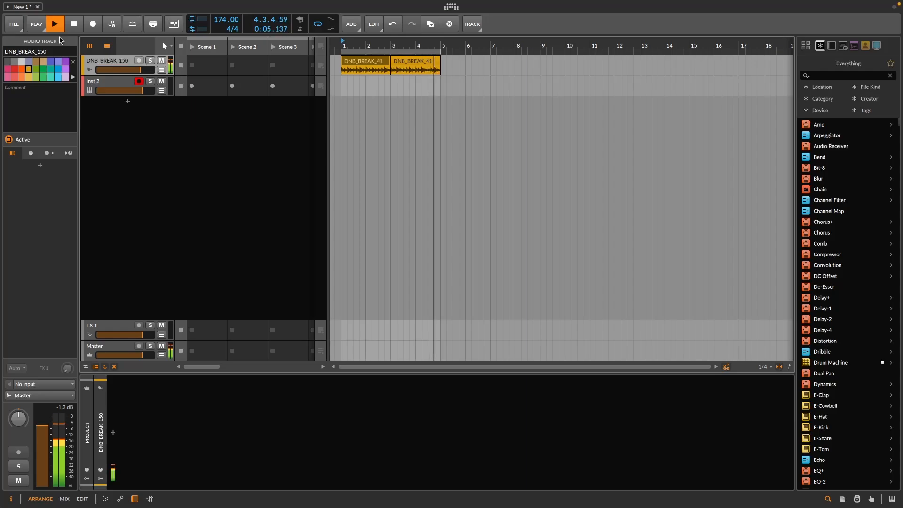
{"action": "key", "text": "space"}
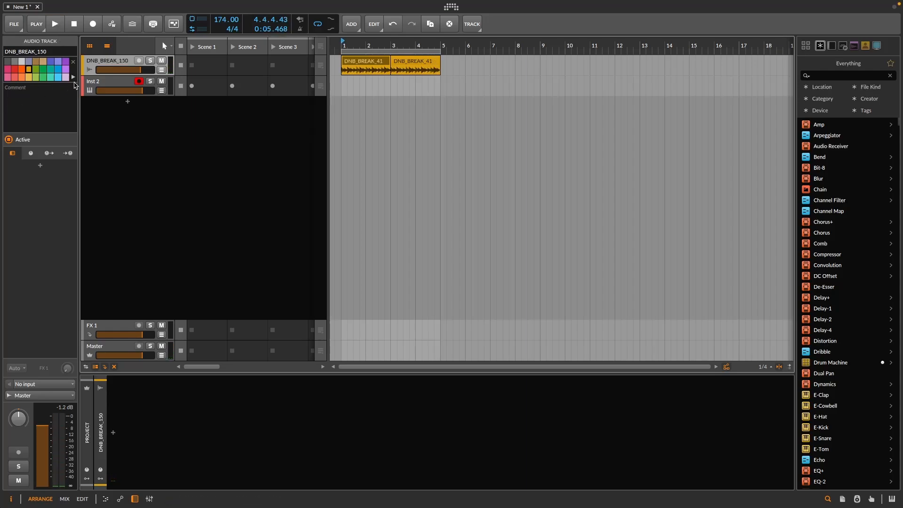
- Add the Vital synth as the device on the Inst 2 instrument track
{"action": "left_click", "coordinate": [120, 80]}
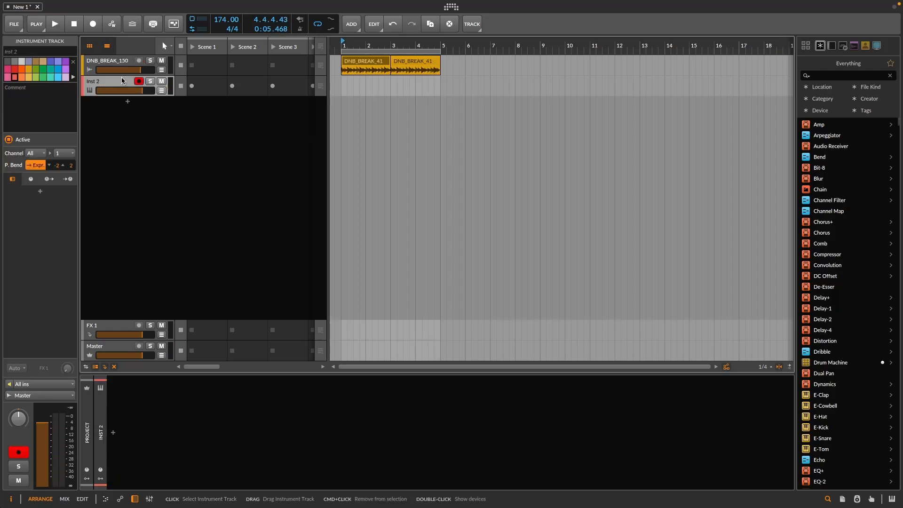
{"action": "left_click", "coordinate": [113, 433]}
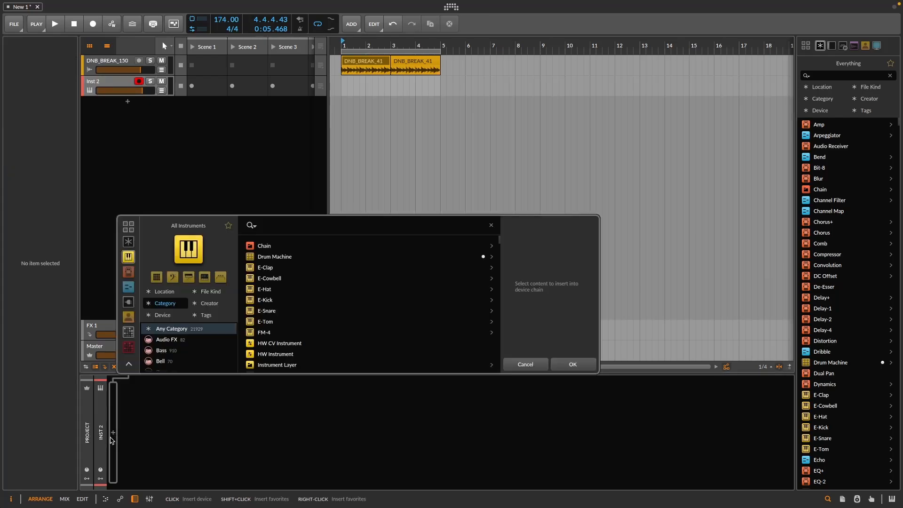
{"action": "type", "text": "v"}
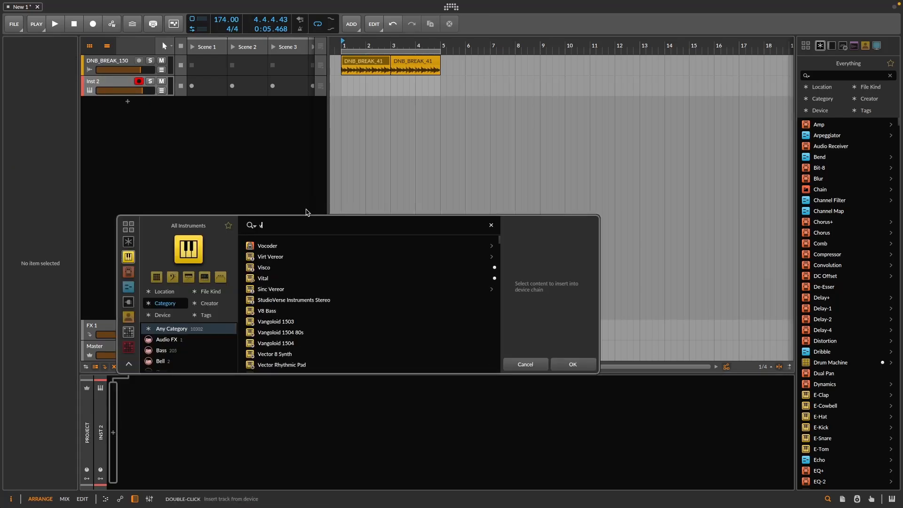
{"action": "left_click", "coordinate": [263, 280]}
{"action": "left_click", "coordinate": [573, 364]}
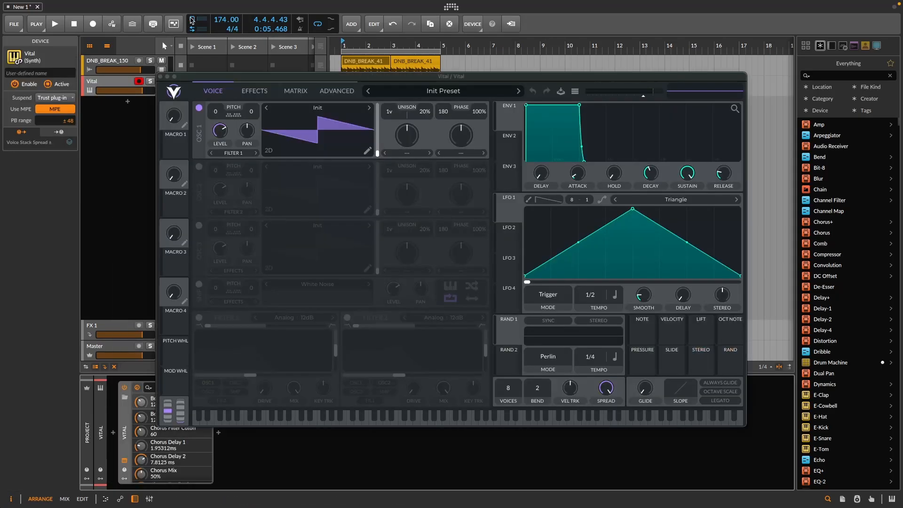
- Load the DNB_BREAK_41 audio event from the first break clip into Vital's sampler and have the sampler switched on
{"action": "double_click", "coordinate": [366, 61]}
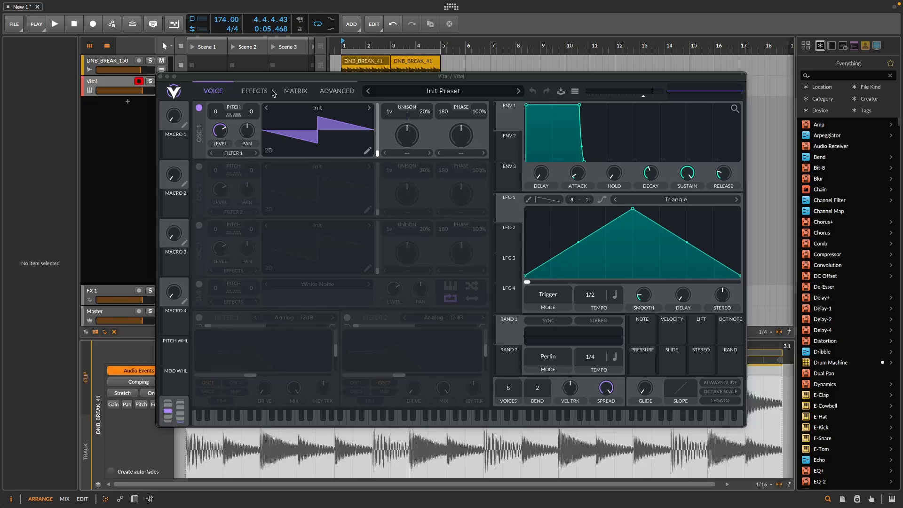
{"action": "left_click_drag", "start_coordinate": [284, 76], "coordinate": [430, 64]}
{"action": "left_click", "coordinate": [232, 372]}
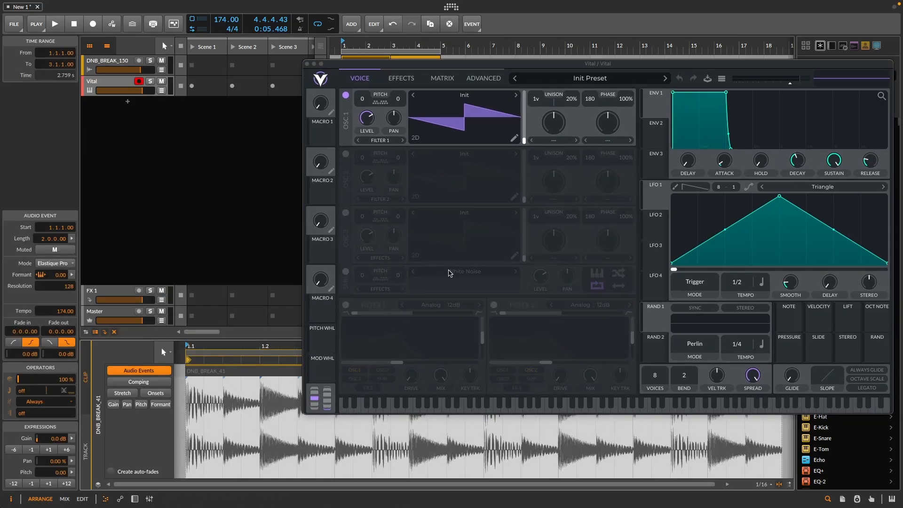
{"action": "left_click", "coordinate": [345, 272]}
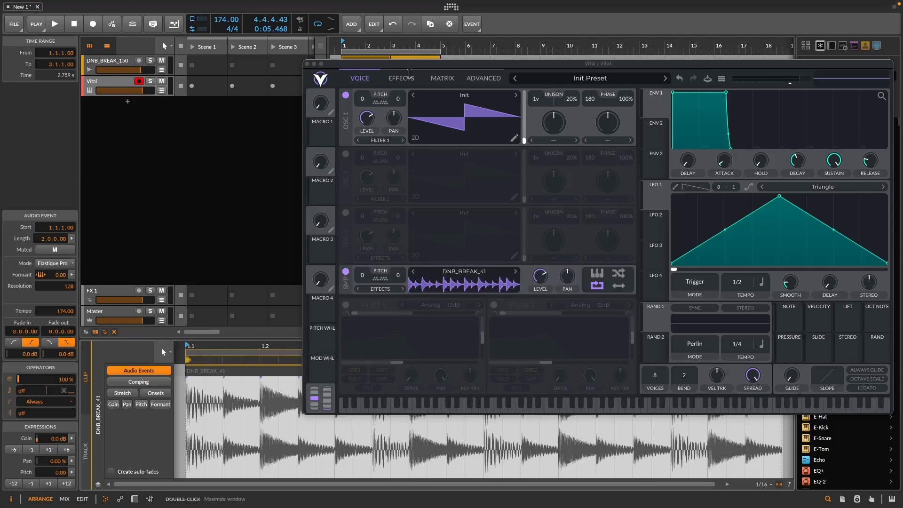
- Create a clip at bar 1 on the Vital track and extend it to four bars, matching the break clips
{"action": "left_click_drag", "start_coordinate": [426, 65], "coordinate": [340, 133]}
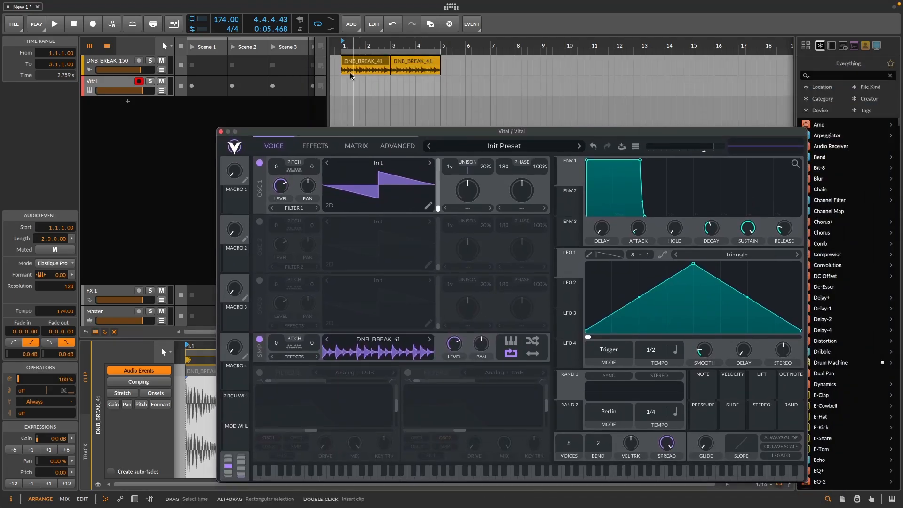
{"action": "double_click", "coordinate": [342, 83]}
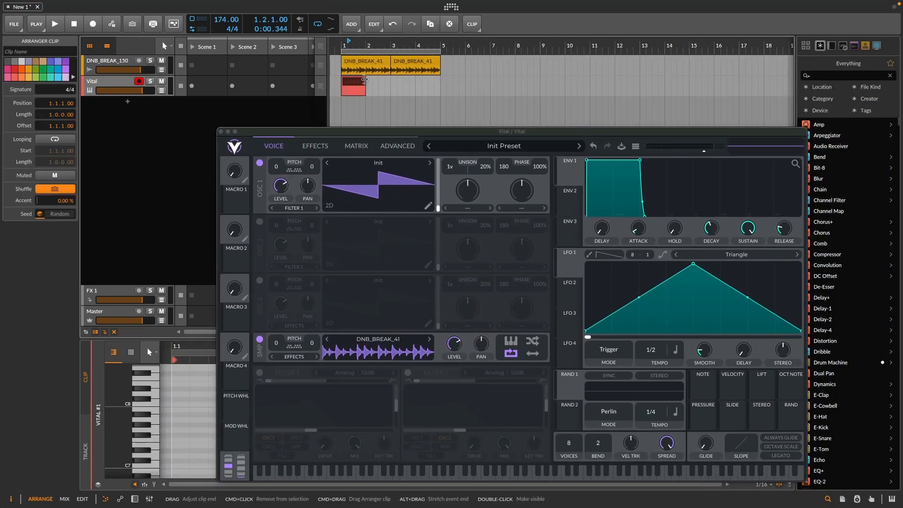
{"action": "left_click_drag", "start_coordinate": [369, 88], "coordinate": [440, 88]}
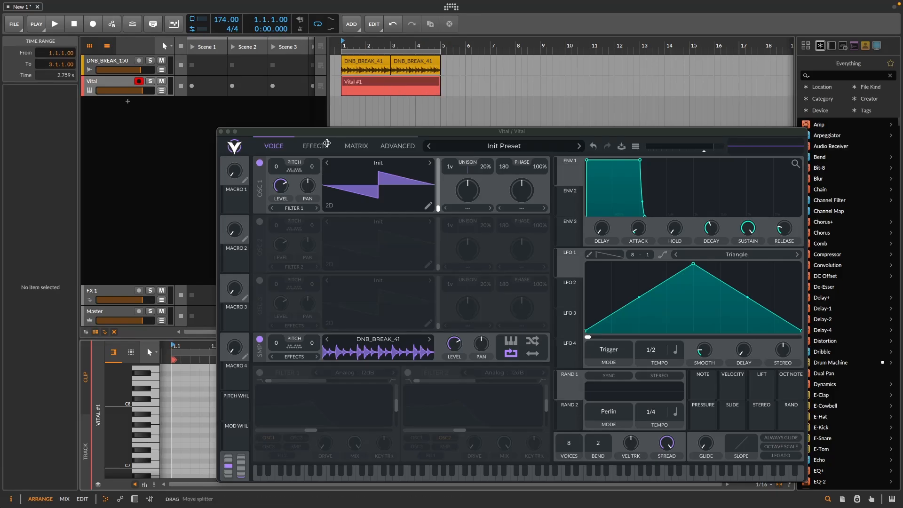
- Solo the Vital track, play its clip and raise Vital's output volume slightly, then stop playback
{"action": "left_click", "coordinate": [153, 81]}
{"action": "key", "text": "space"}
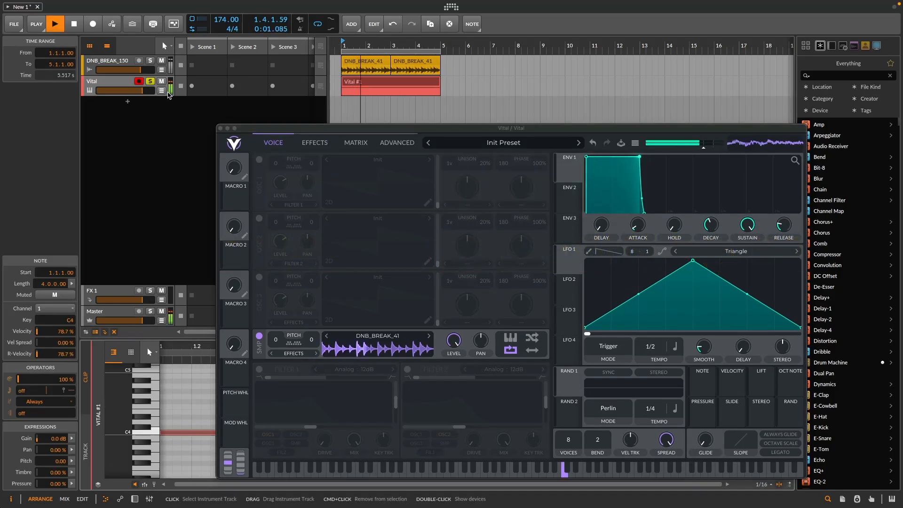
{"action": "left_click_drag", "start_coordinate": [704, 148], "coordinate": [714, 149]}
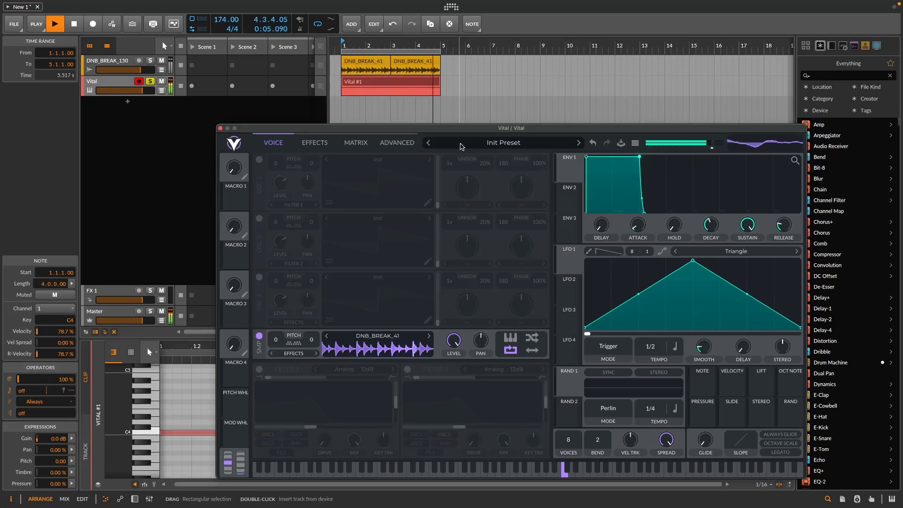
{"action": "left_click", "coordinate": [398, 81]}
{"action": "key", "text": "space"}
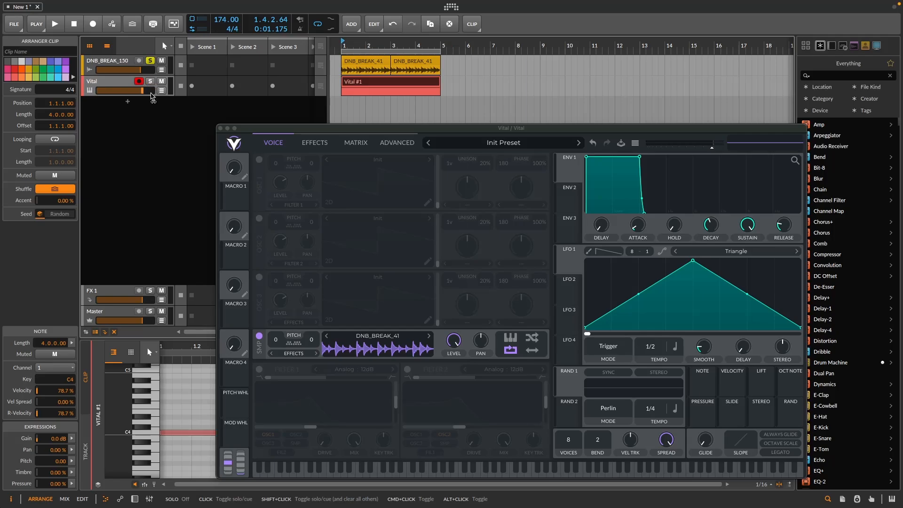
- Group the DNB_BREAK_150 and Vital tracks into one group track
{"action": "left_click", "coordinate": [152, 96]}
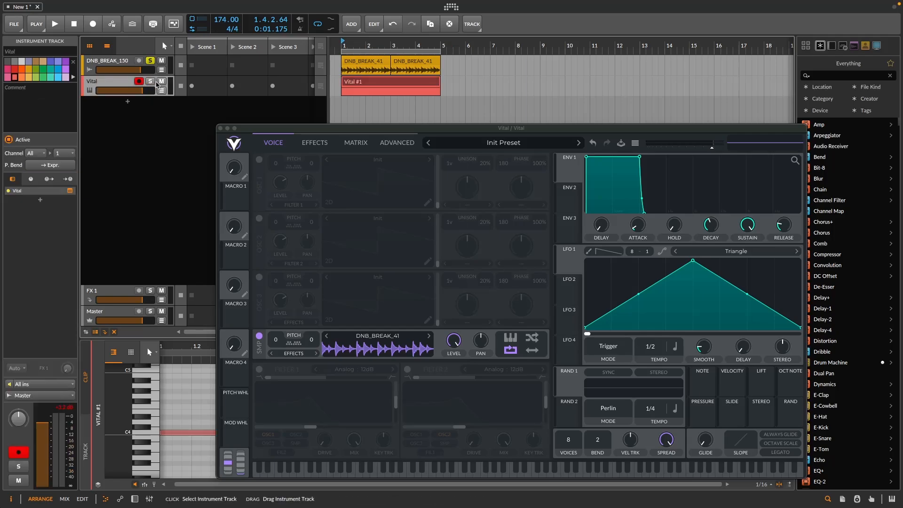
{"action": "left_click", "coordinate": [117, 67]}
{"action": "left_click", "coordinate": [111, 84], "text": "ctrl"}
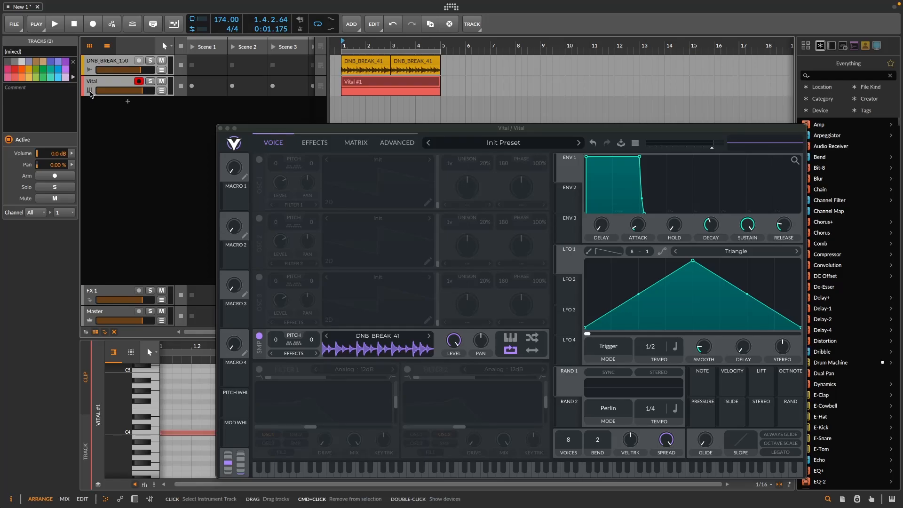
{"action": "key", "text": "ctrl+g"}
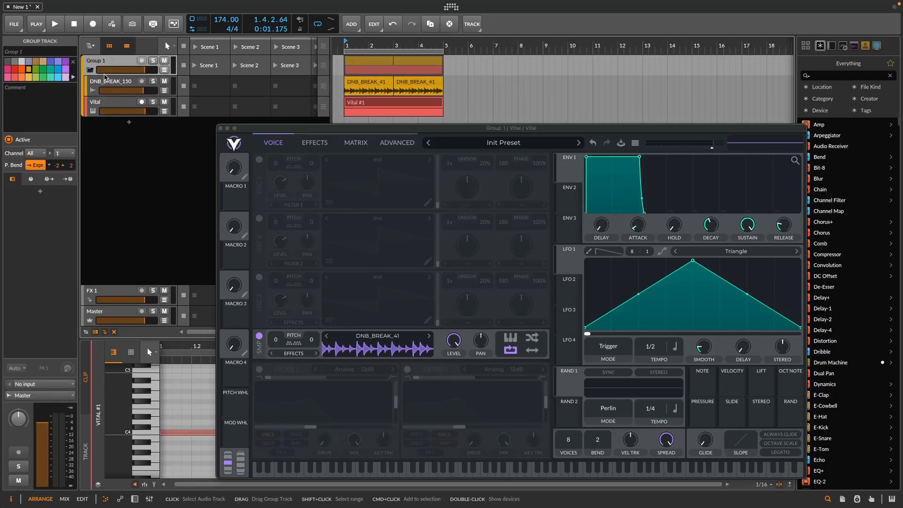
- Turn on oscillator 1 in the Vital track's synth and load the Basic Shapes wavetable into it
{"action": "left_click", "coordinate": [102, 91]}
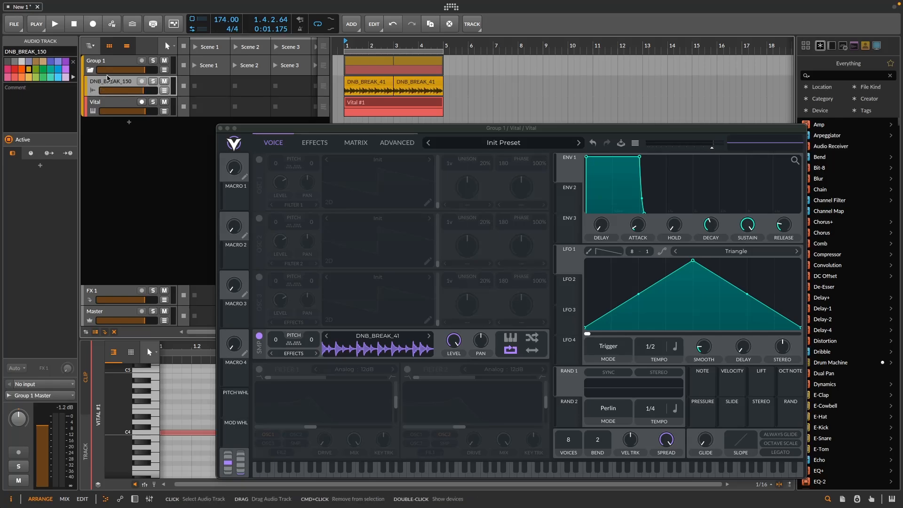
{"action": "left_click", "coordinate": [98, 107]}
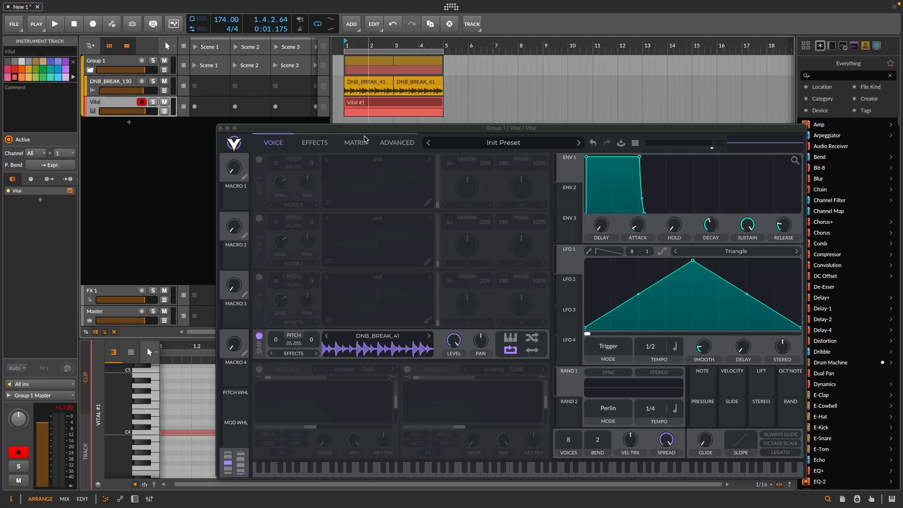
{"action": "left_click", "coordinate": [293, 136]}
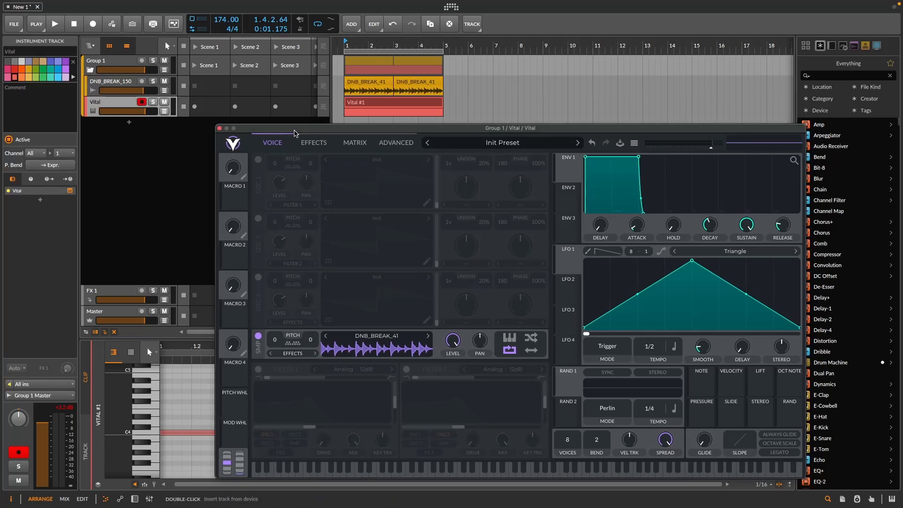
{"action": "left_click_drag", "start_coordinate": [294, 131], "coordinate": [286, 120]}
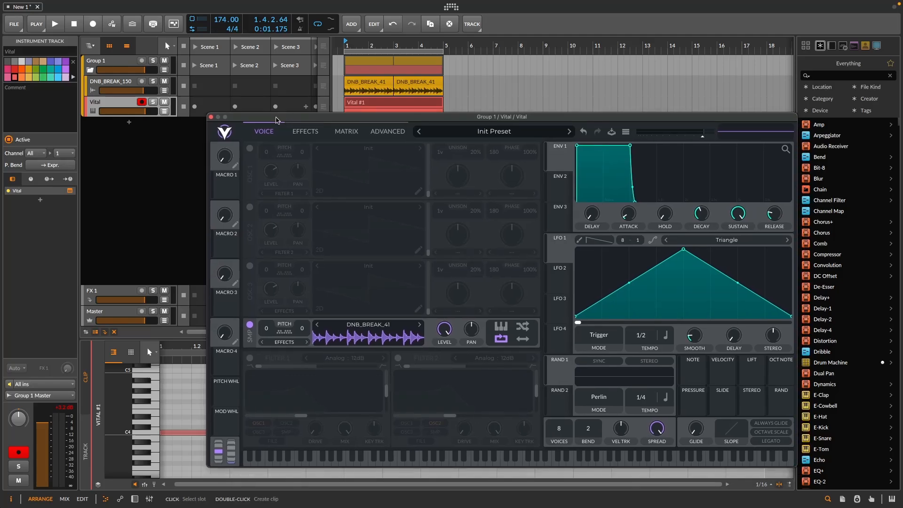
{"action": "left_click", "coordinate": [250, 149]}
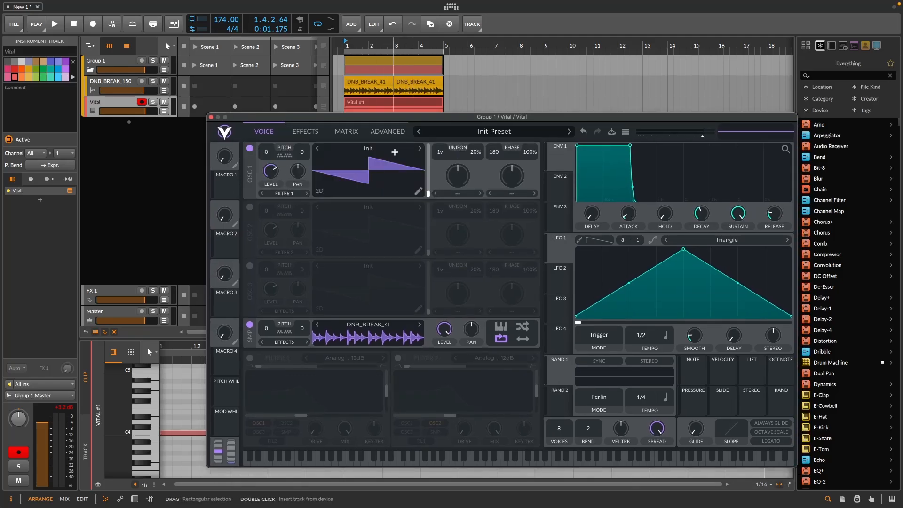
{"action": "left_click", "coordinate": [394, 151]}
{"action": "left_click", "coordinate": [600, 168]}
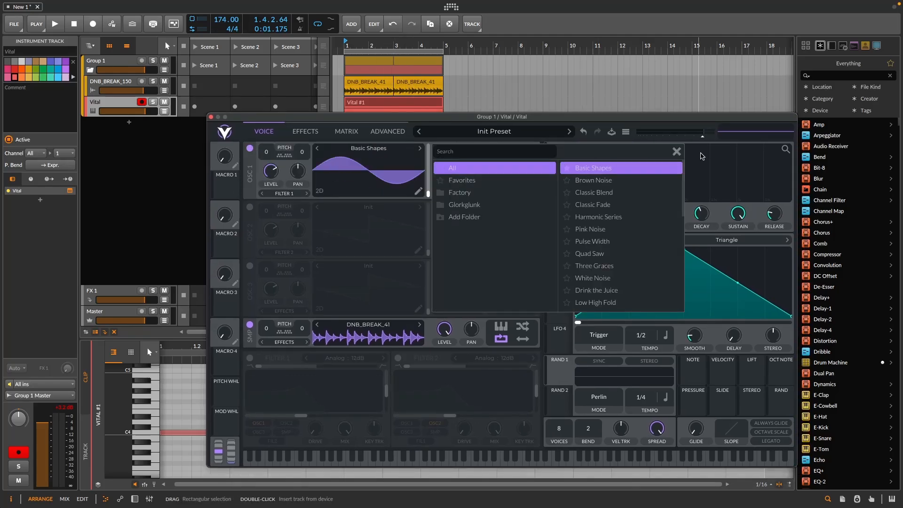
{"action": "left_click", "coordinate": [677, 153]}
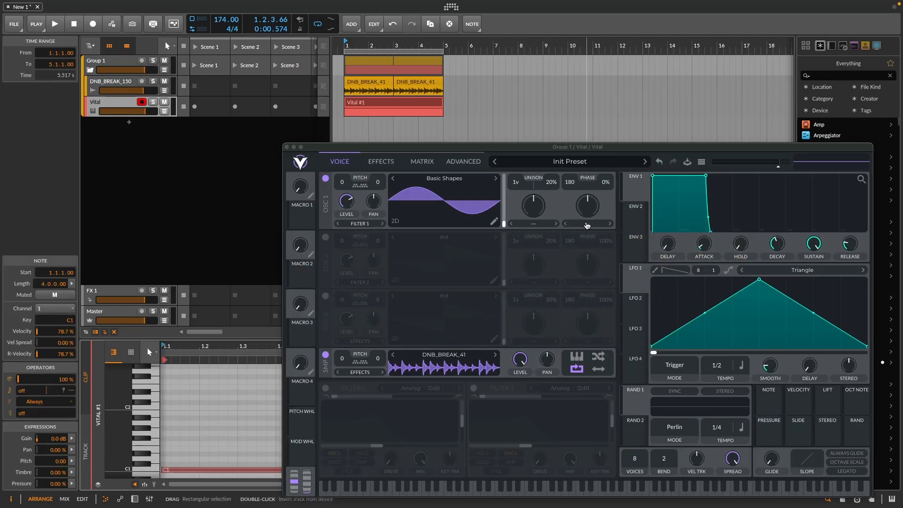
- Set the warp mode beneath oscillator 1's phase controls to RM <- Sample and raise its amount while the loop plays, then stop playback
{"action": "left_click", "coordinate": [599, 225]}
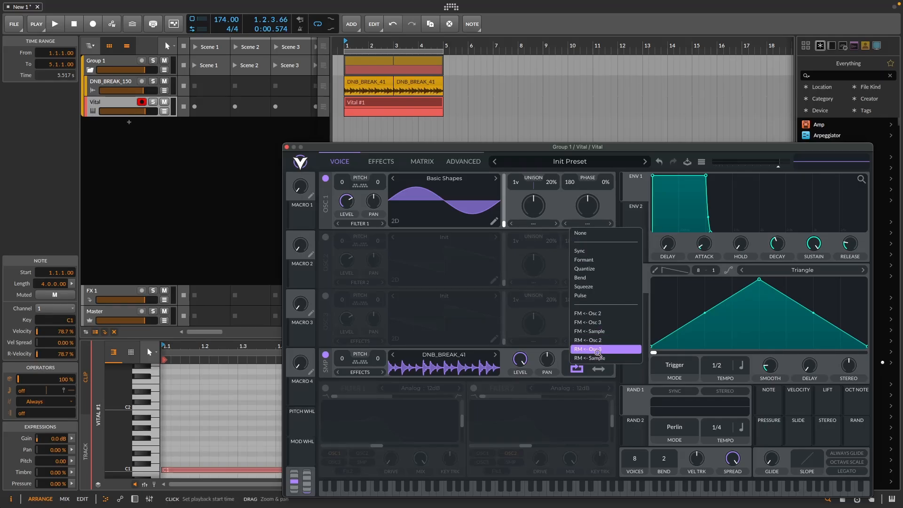
{"action": "left_click", "coordinate": [600, 359]}
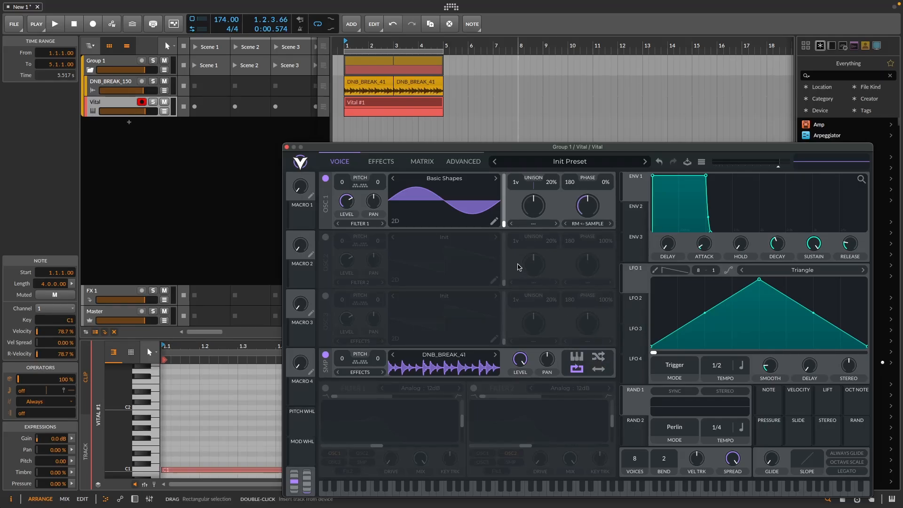
{"action": "left_click", "coordinate": [387, 103]}
{"action": "key", "text": "space"}
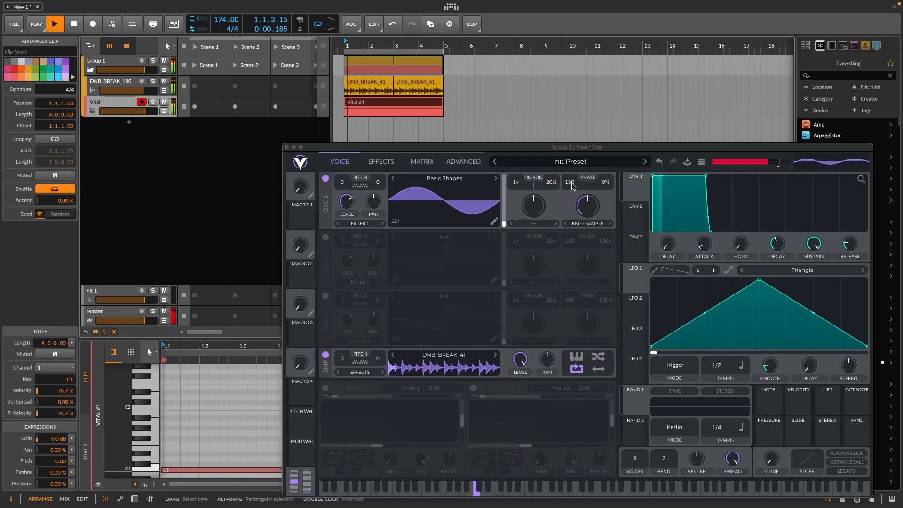
{"action": "mouse_move", "coordinate": [591, 218]}
{"action": "left_mouse_down"}
{"action": "mouse_move", "coordinate": [597, 205]}
{"action": "mouse_move", "coordinate": [588, 210]}
{"action": "left_mouse_up"}
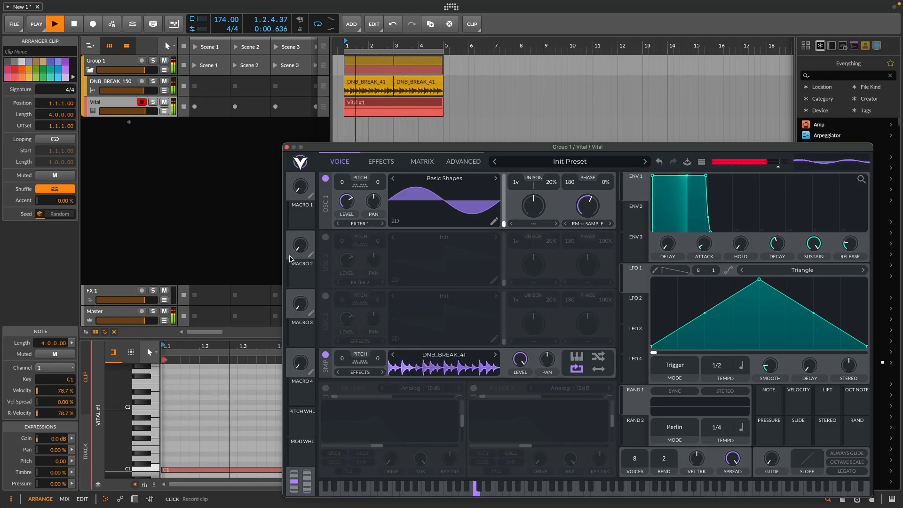
{"action": "left_click", "coordinate": [224, 470]}
{"action": "key", "text": "space"}
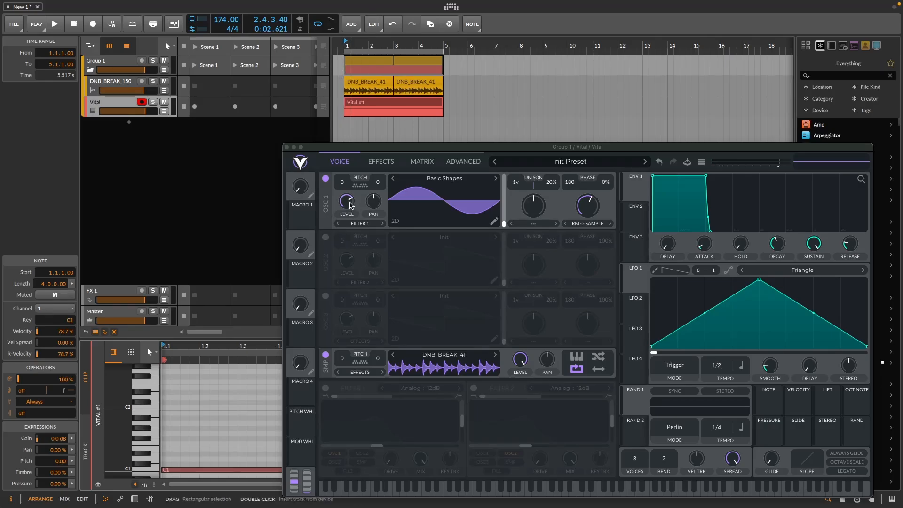
{"action": "left_click", "coordinate": [350, 201]}
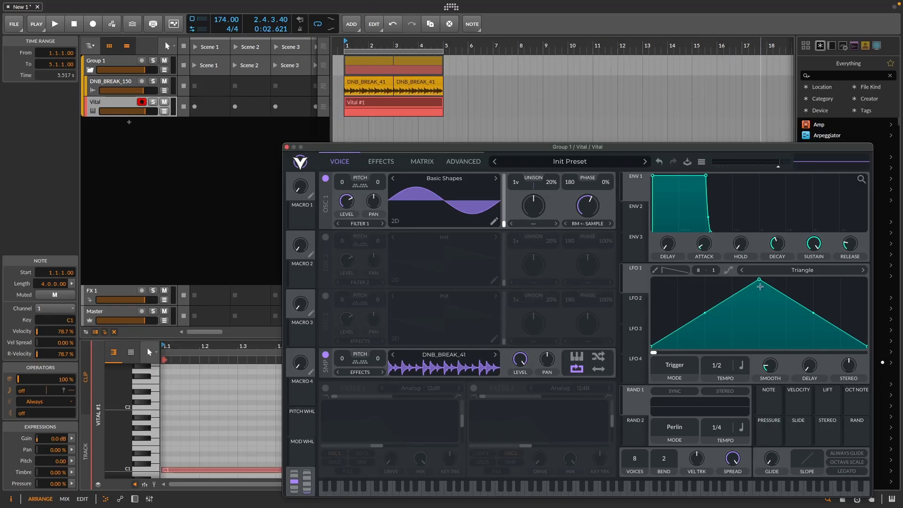
- Redraw LFO 1's triangle as four separate spikes, each jumping up sharply and falling to zero, with its tempo at 1/1
{"action": "left_click_drag", "start_coordinate": [759, 279], "coordinate": [652, 260]}
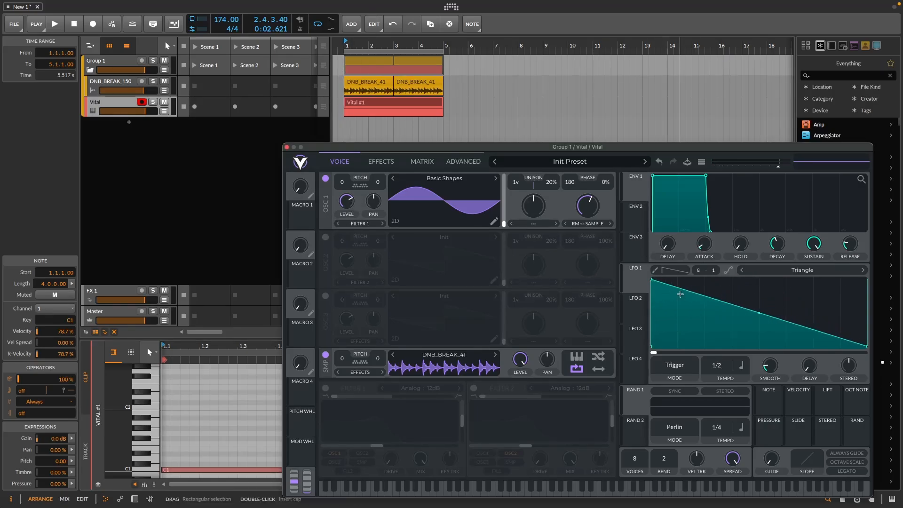
{"action": "double_click", "coordinate": [681, 291]}
{"action": "left_click_drag", "start_coordinate": [679, 291], "coordinate": [679, 369]}
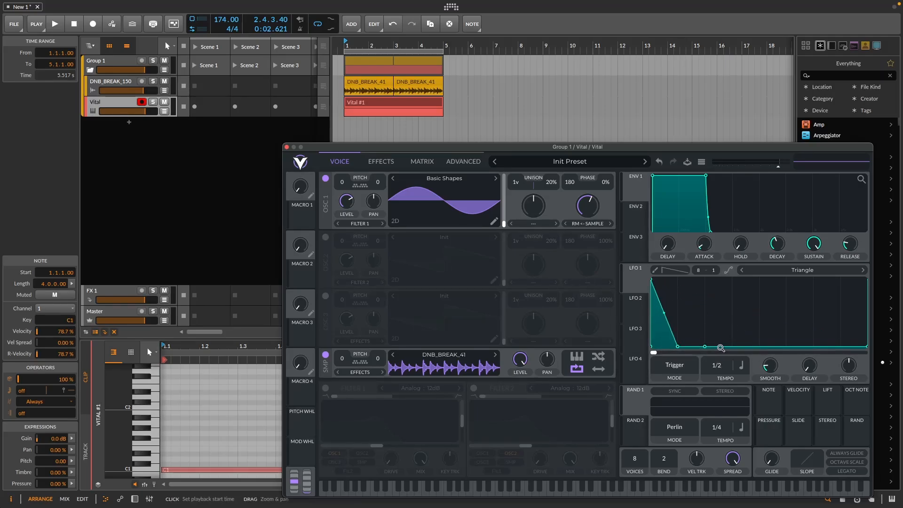
{"action": "left_click_drag", "start_coordinate": [723, 344], "coordinate": [724, 289]}
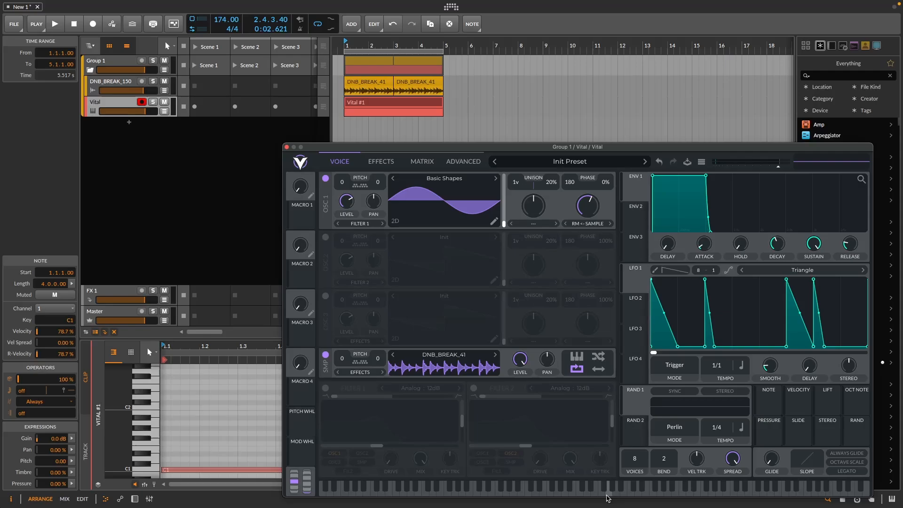
{"action": "left_click", "coordinate": [602, 491]}
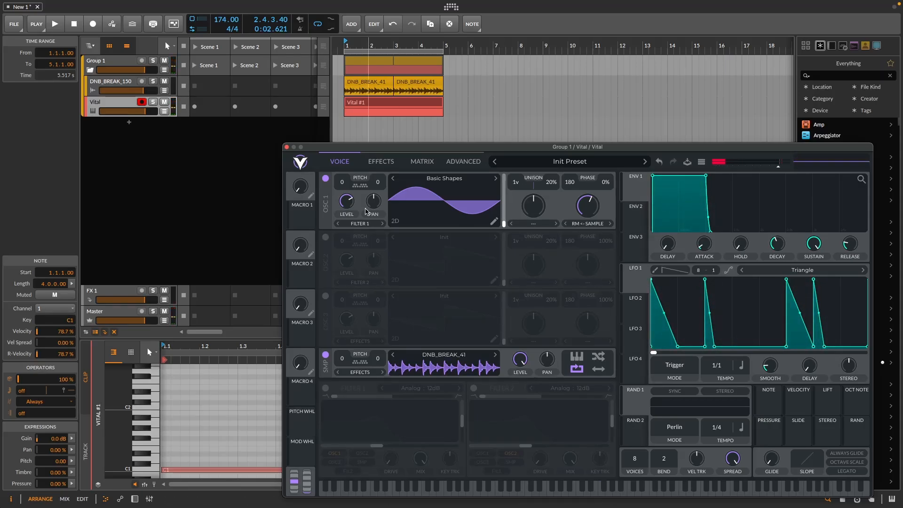
- Turn oscillator 1's level fully down, assign LFO 1 to modulate that level, and play the loop
{"action": "left_click_drag", "start_coordinate": [350, 203], "coordinate": [352, 348]}
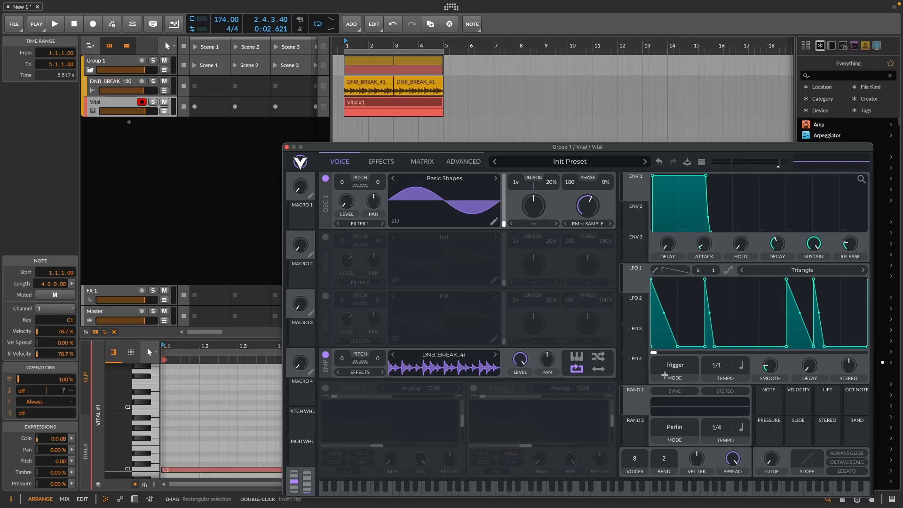
{"action": "left_click_drag", "start_coordinate": [632, 272], "coordinate": [345, 201]}
{"action": "left_click", "coordinate": [375, 101]}
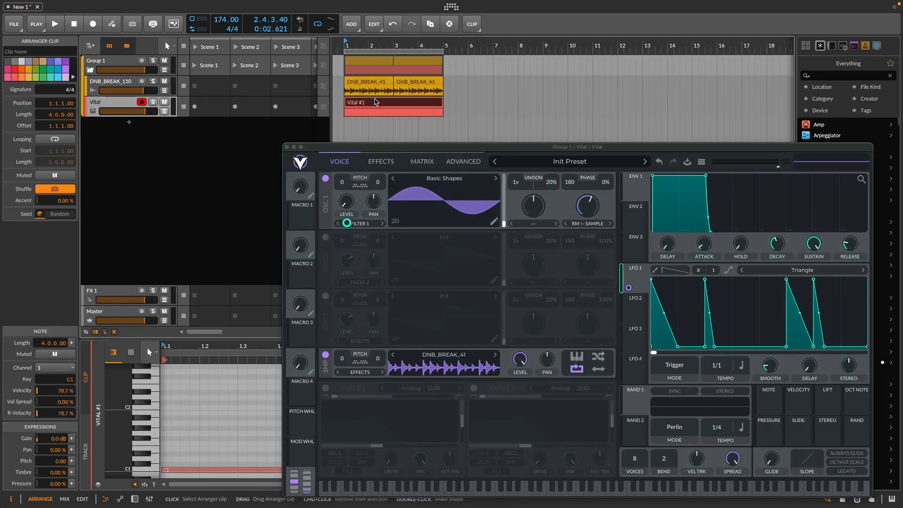
{"action": "key", "text": "space"}
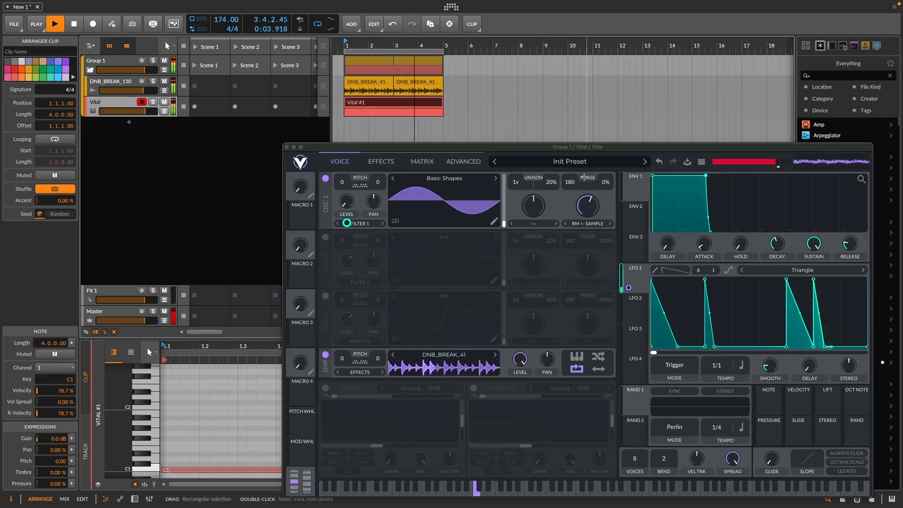
- Raise oscillator 1's RM <- Sample amount slightly, then solo the Vital track, listen to it and stop playback
{"action": "left_click_drag", "start_coordinate": [589, 215], "coordinate": [589, 210]}
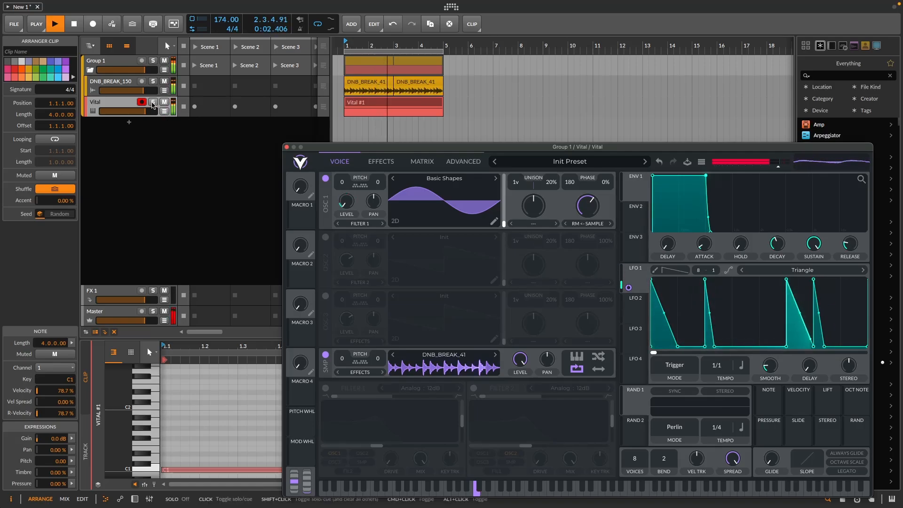
{"action": "left_click", "coordinate": [153, 101]}
{"action": "key", "text": "space"}
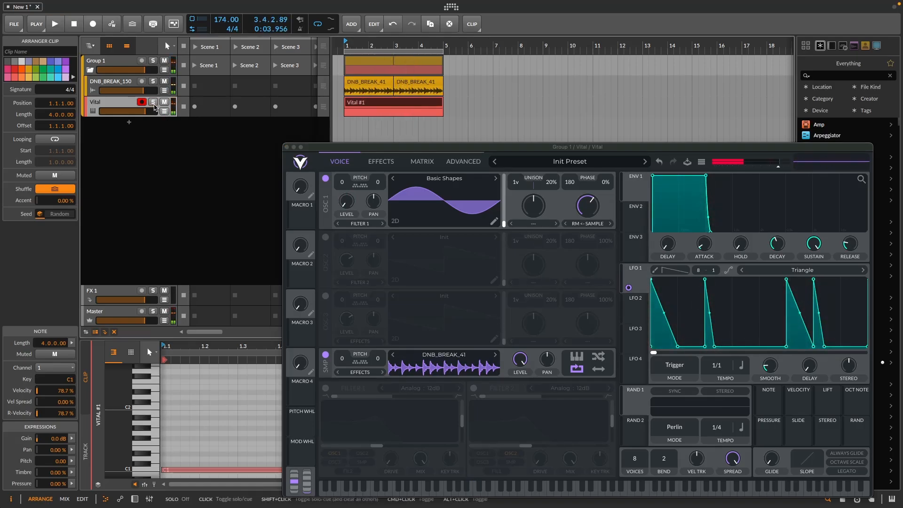
{"action": "left_click", "coordinate": [153, 103]}
{"action": "left_click", "coordinate": [152, 102]}
{"action": "key", "text": "space"}
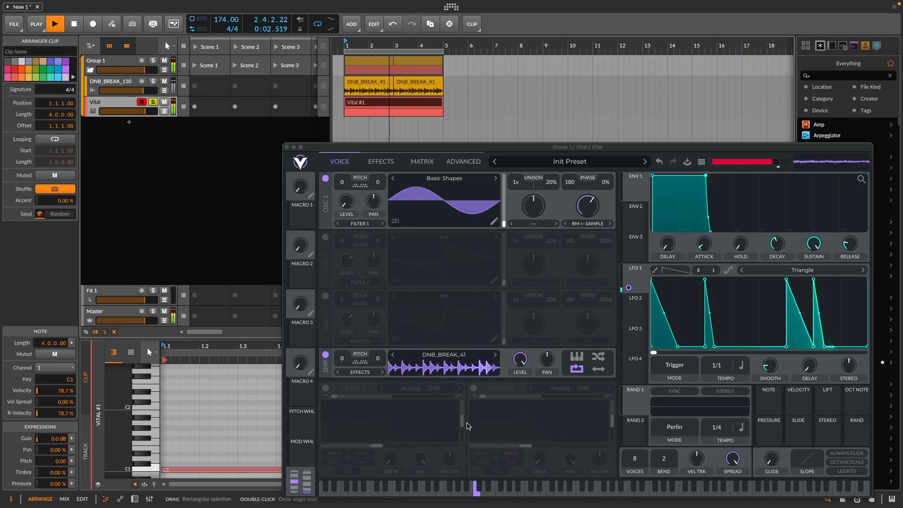
{"action": "key", "text": "space"}
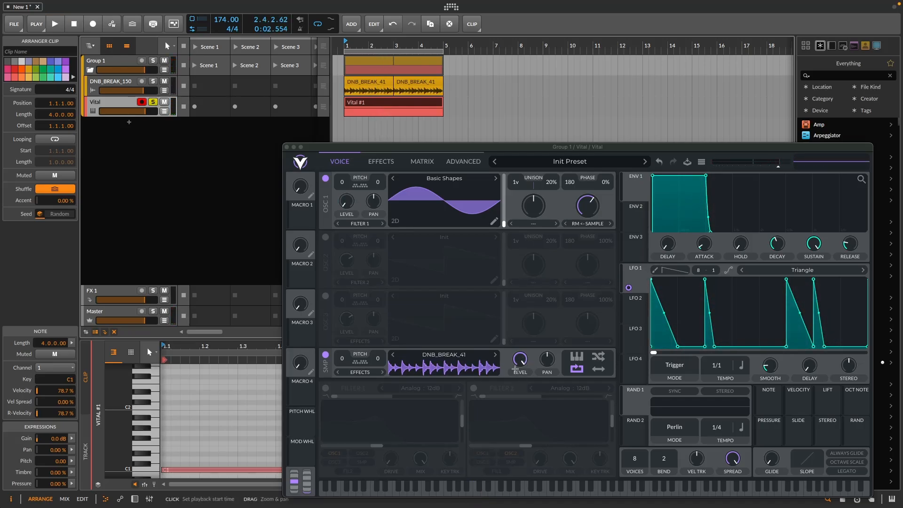
- Turn the sampler's level fully down and reduce oscillator 1's RM <- Sample amount while the soloed loop plays
{"action": "left_click_drag", "start_coordinate": [521, 359], "coordinate": [522, 505]}
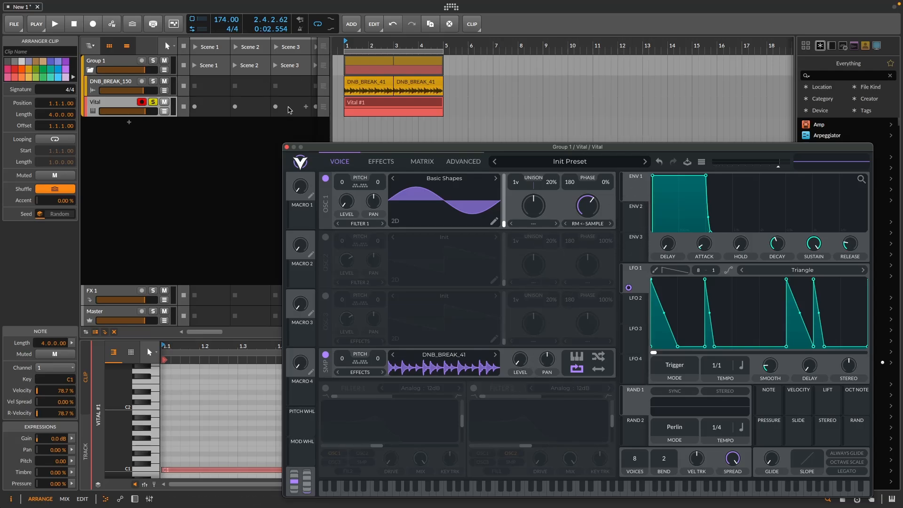
{"action": "left_click", "coordinate": [366, 110]}
{"action": "key", "text": "space"}
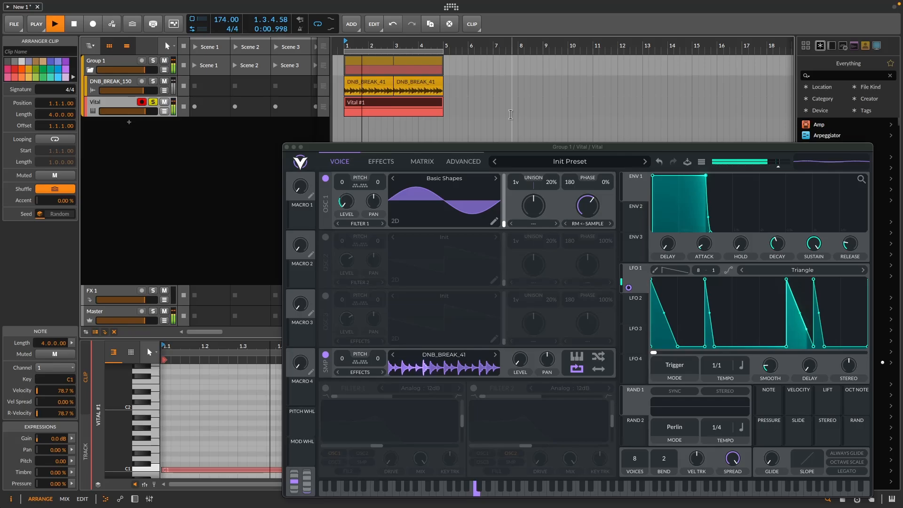
{"action": "mouse_move", "coordinate": [587, 206]}
{"action": "left_mouse_down"}
{"action": "mouse_move", "coordinate": [579, 240]}
{"action": "mouse_move", "coordinate": [590, 208]}
{"action": "mouse_move", "coordinate": [579, 214]}
{"action": "left_mouse_up"}
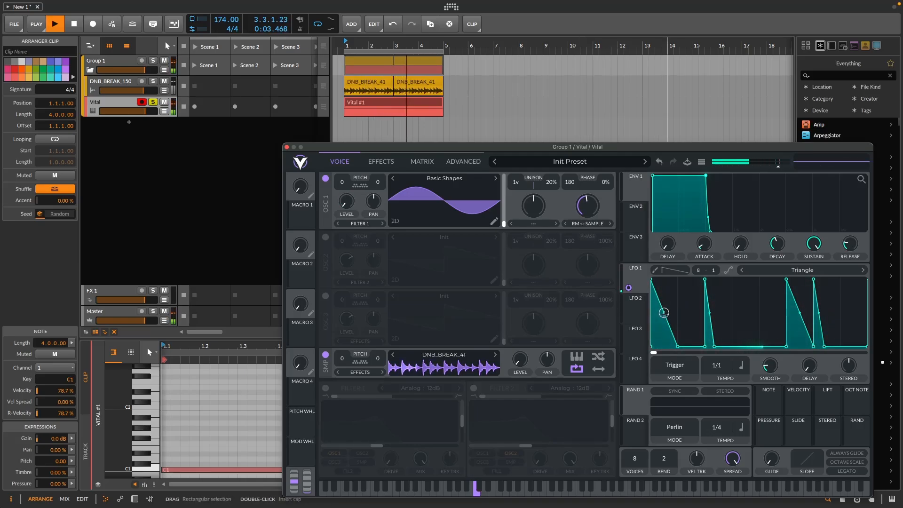
- Curve the falling slopes of LFO 1's spikes inward and lengthen the second and fourth ones during playback, then stop playback
{"action": "mouse_move", "coordinate": [664, 313]}
{"action": "left_mouse_down"}
{"action": "mouse_move", "coordinate": [658, 325]}
{"action": "mouse_move", "coordinate": [663, 318]}
{"action": "left_mouse_up"}
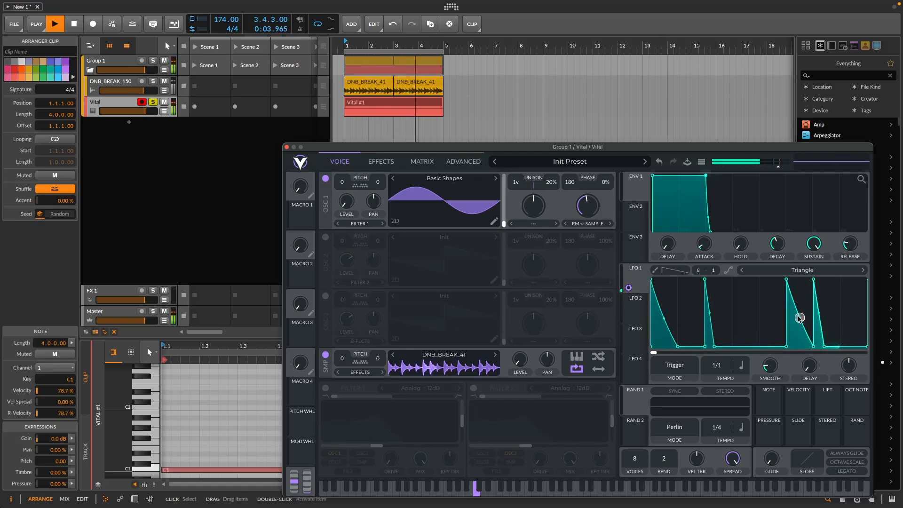
{"action": "left_click_drag", "start_coordinate": [825, 346], "coordinate": [841, 346]}
{"action": "left_click_drag", "start_coordinate": [827, 314], "coordinate": [827, 335]}
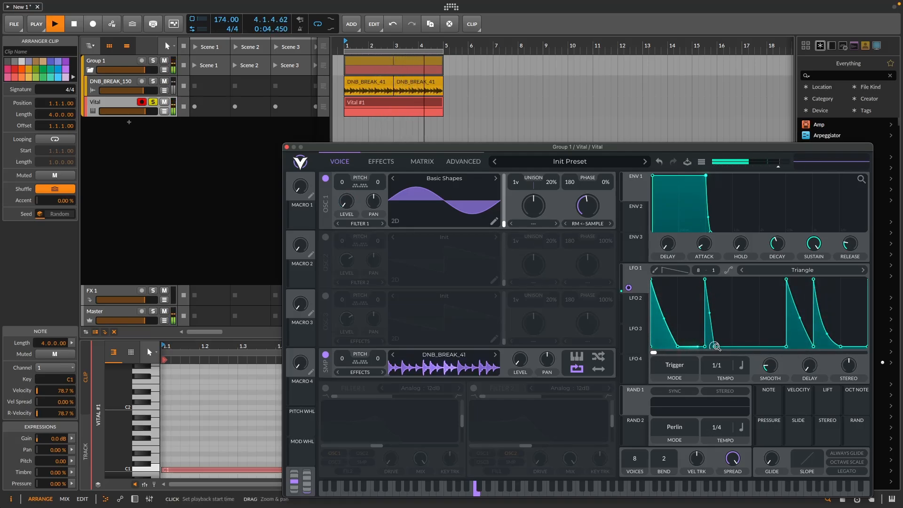
{"action": "left_click_drag", "start_coordinate": [714, 347], "coordinate": [732, 347]}
{"action": "left_click_drag", "start_coordinate": [718, 312], "coordinate": [718, 331]}
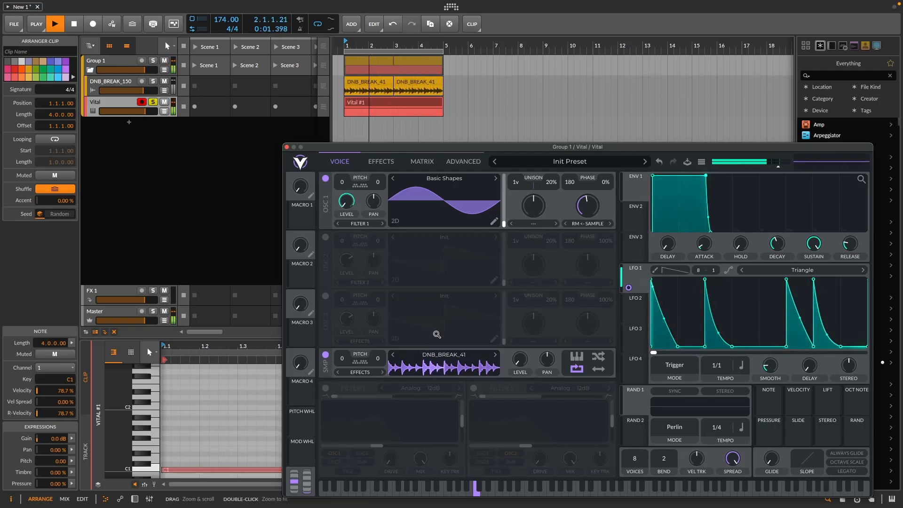
{"action": "left_click", "coordinate": [370, 103]}
{"action": "key", "text": "space"}
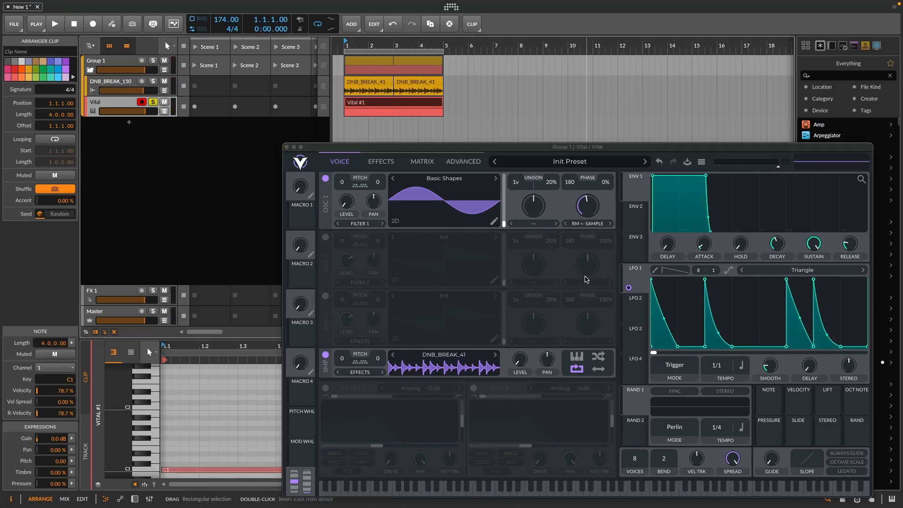
- Turn on the Distortion effect in Vital, raise its drive and assign LFO 1 to modulate the drive
{"action": "left_click", "coordinate": [376, 162]}
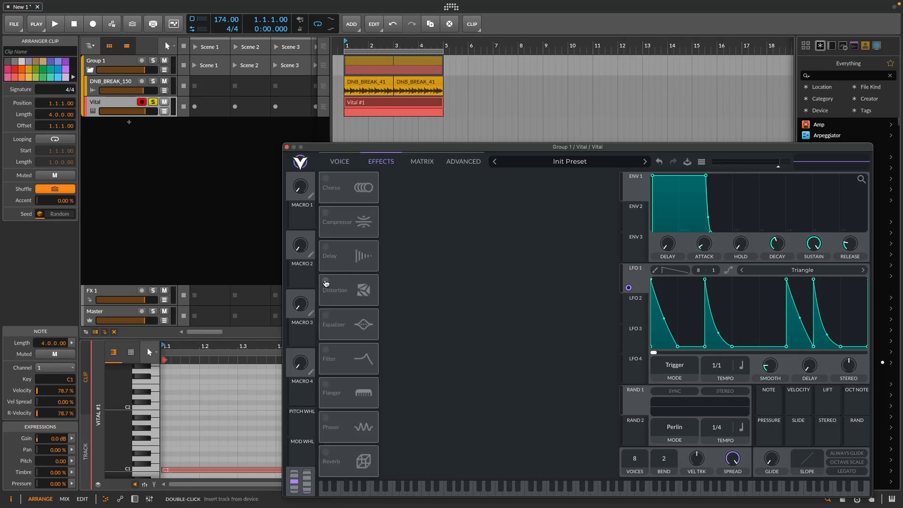
{"action": "left_click", "coordinate": [325, 282]}
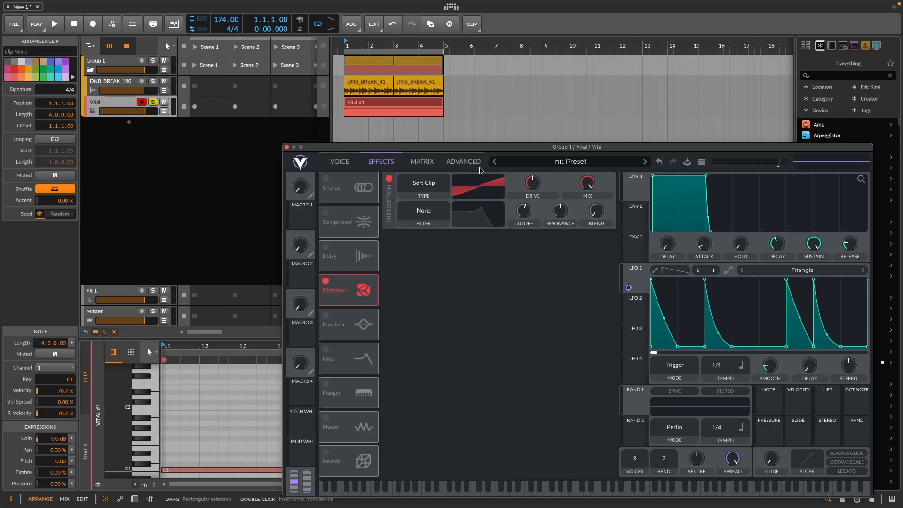
{"action": "left_click_drag", "start_coordinate": [537, 184], "coordinate": [536, 178]}
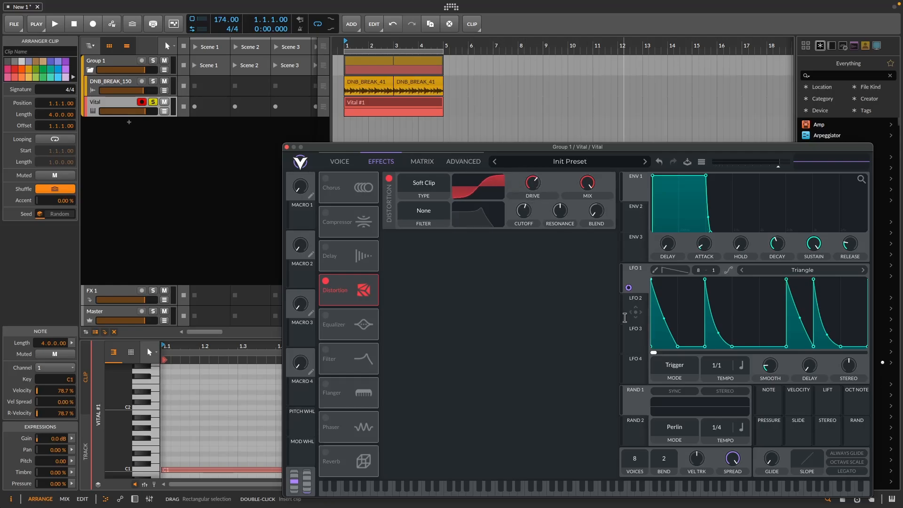
{"action": "left_click_drag", "start_coordinate": [636, 279], "coordinate": [535, 200]}
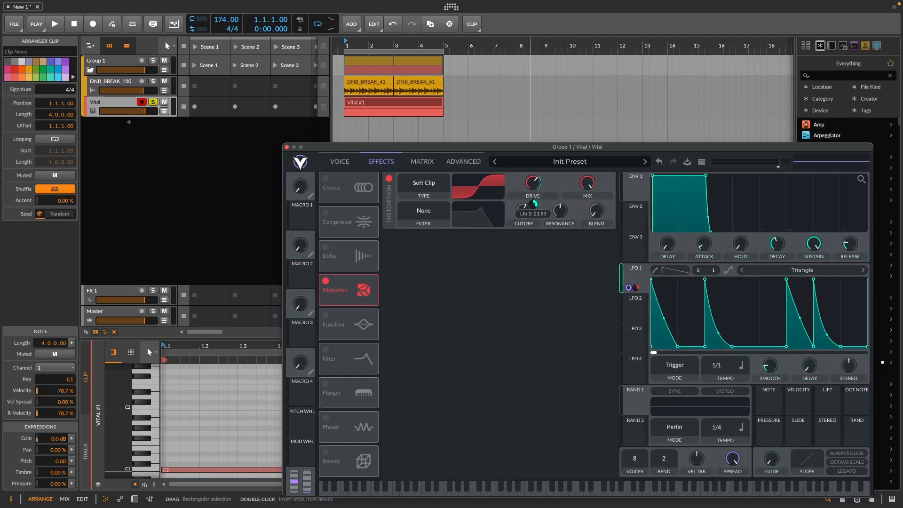
- Reset the distortion drive to its default and fine-tune its LFO 1 modulation amount while the loop plays, then stop playback
{"action": "key", "text": "space"}
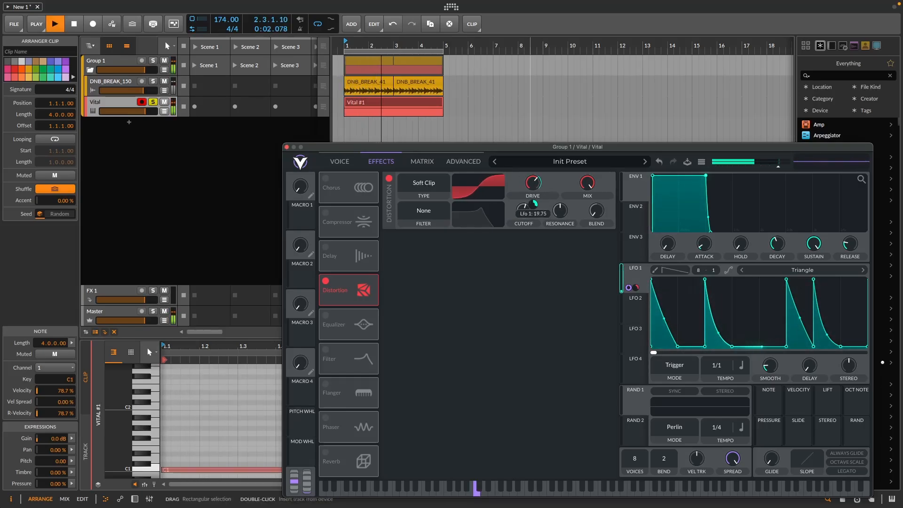
{"action": "left_click_drag", "start_coordinate": [534, 204], "coordinate": [533, 207]}
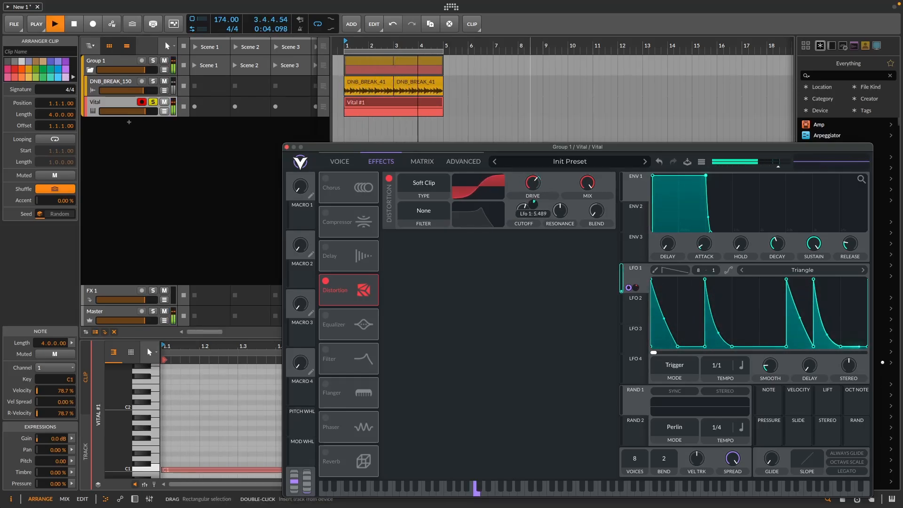
{"action": "double_click", "coordinate": [529, 187]}
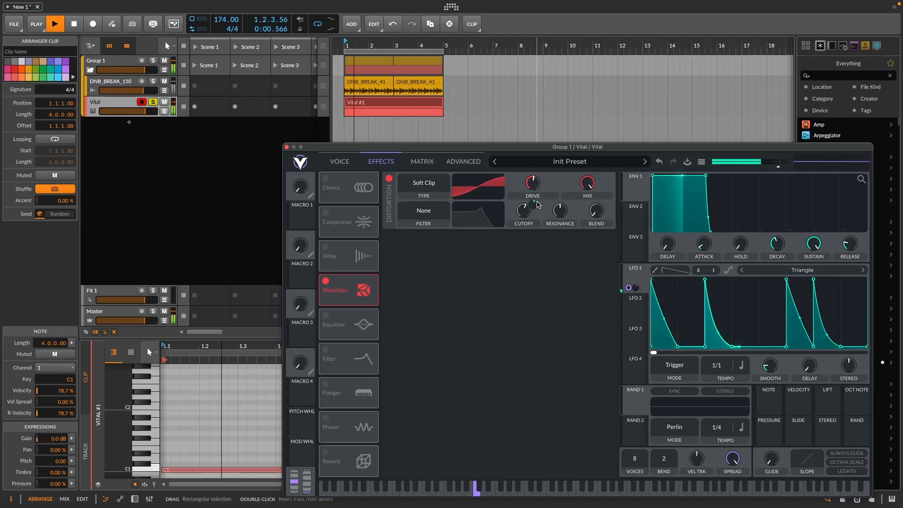
{"action": "left_click_drag", "start_coordinate": [534, 205], "coordinate": [533, 194]}
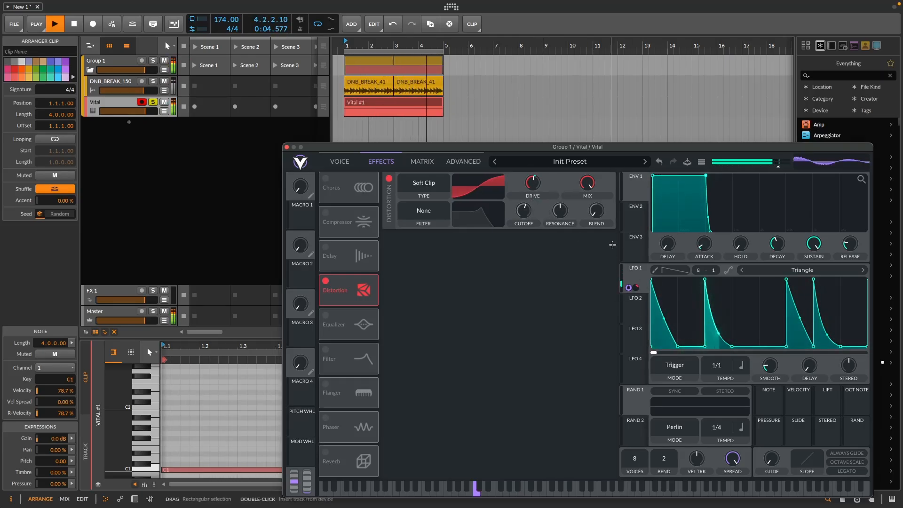
{"action": "left_click", "coordinate": [379, 102]}
{"action": "key", "text": "space"}
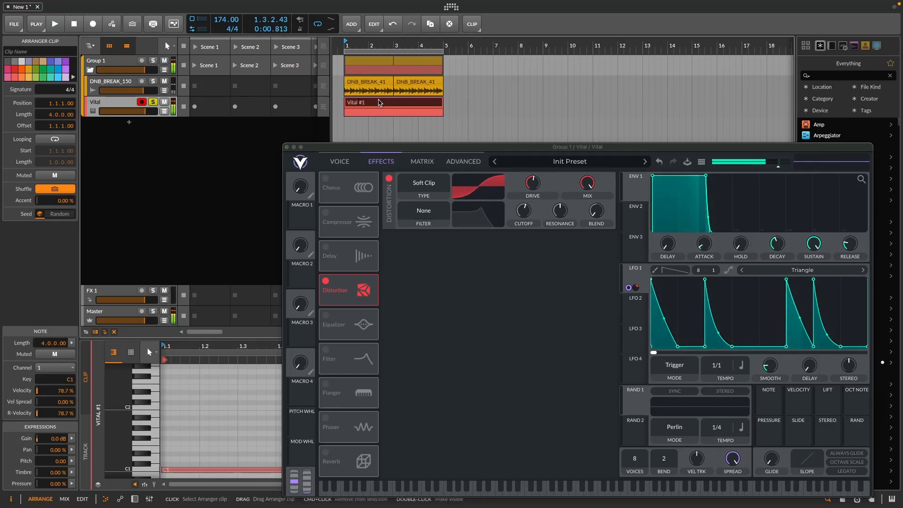
- Turn on the Compressor effect, place it after Distortion in the effects chain and set its mode to Single Band
{"action": "left_click", "coordinate": [329, 222]}
{"action": "left_click_drag", "start_coordinate": [330, 222], "coordinate": [353, 288]}
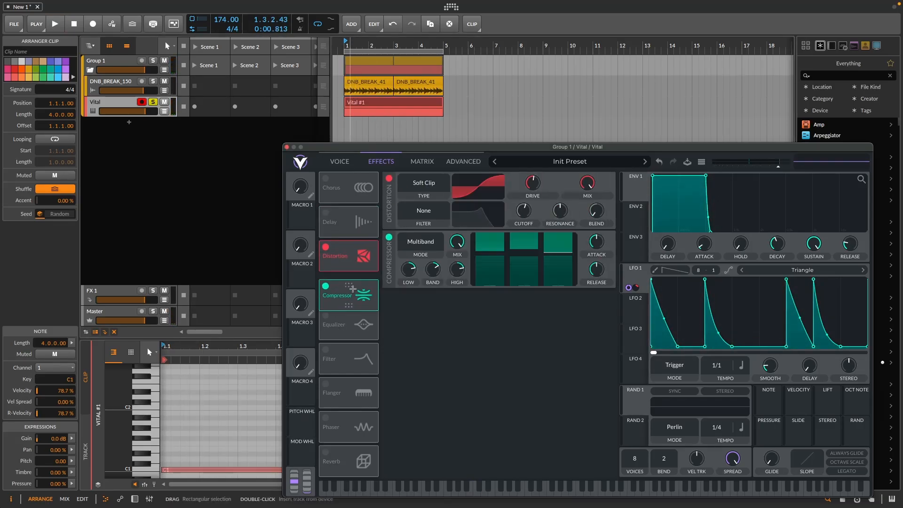
{"action": "left_click", "coordinate": [427, 238]}
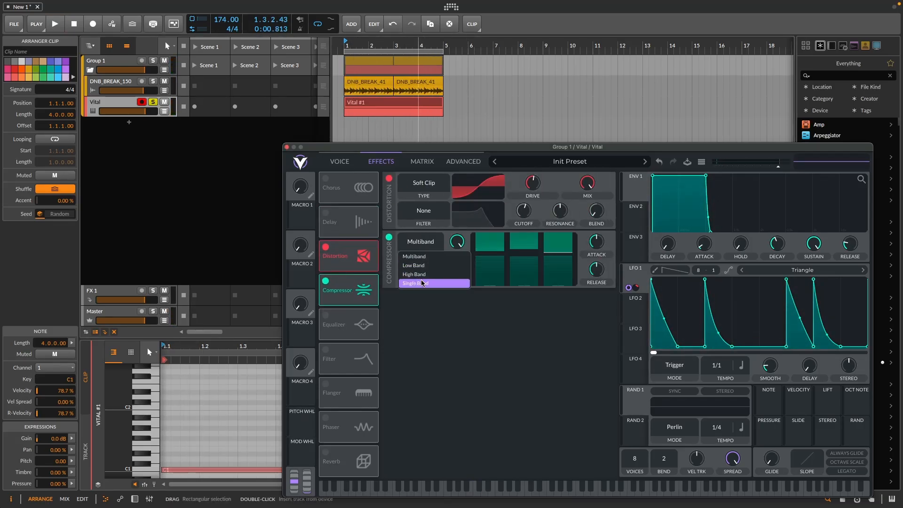
{"action": "left_click", "coordinate": [423, 284]}
- Adjust the single-band compressor's thresholds with the loop playing and lower Vital's output volume slightly
{"action": "left_click_drag", "start_coordinate": [526, 250], "coordinate": [526, 239]}
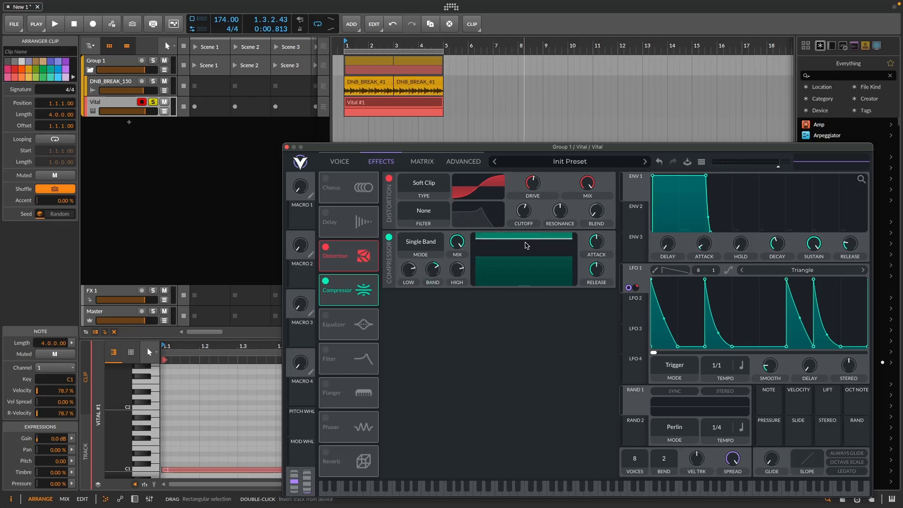
{"action": "left_click", "coordinate": [384, 103]}
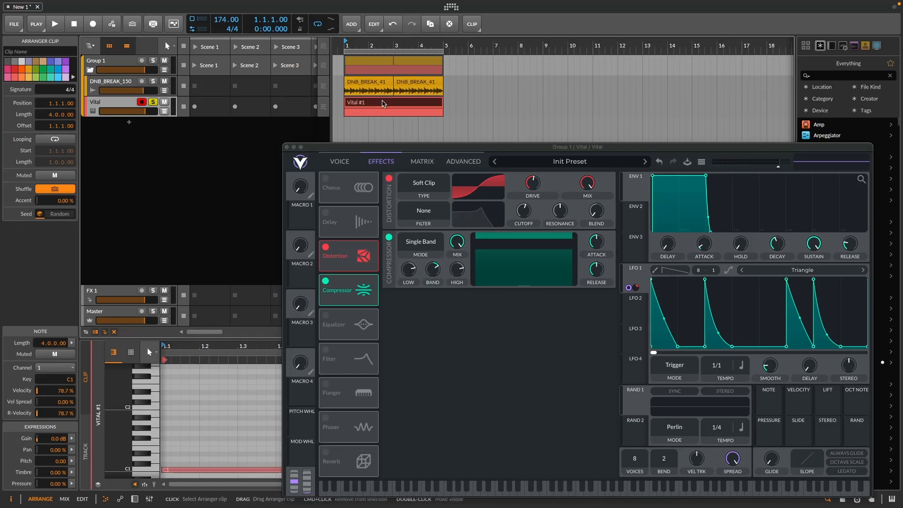
{"action": "key", "text": "space"}
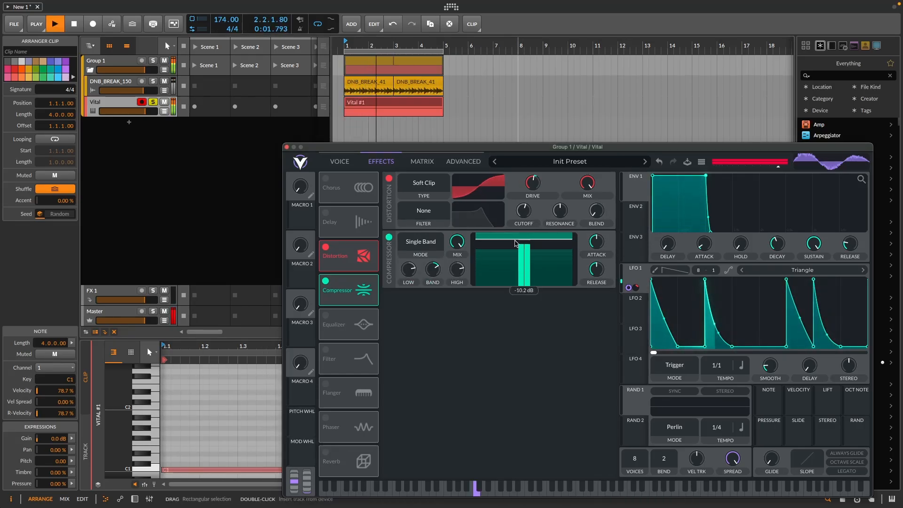
{"action": "mouse_move", "coordinate": [515, 240]}
{"action": "left_mouse_down"}
{"action": "mouse_move", "coordinate": [507, 257]}
{"action": "mouse_move", "coordinate": [516, 246]}
{"action": "left_mouse_up"}
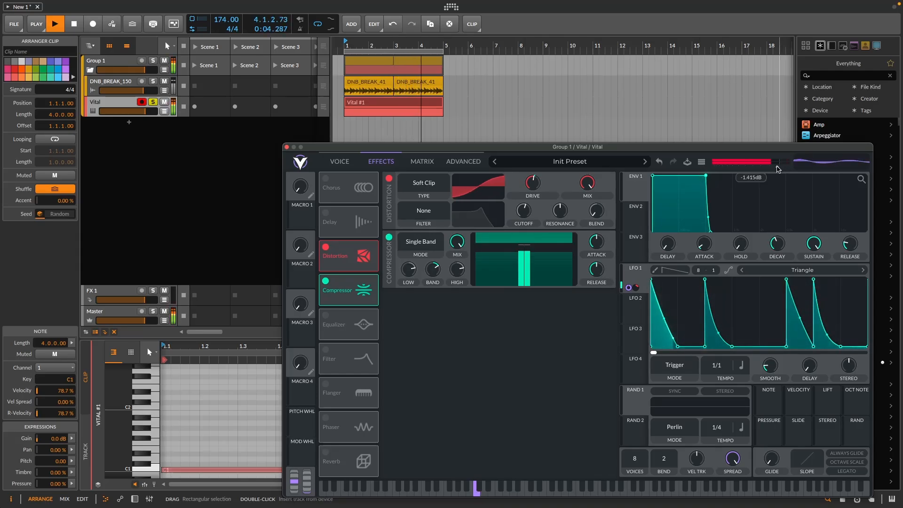
{"action": "left_click_drag", "start_coordinate": [785, 168], "coordinate": [773, 169]}
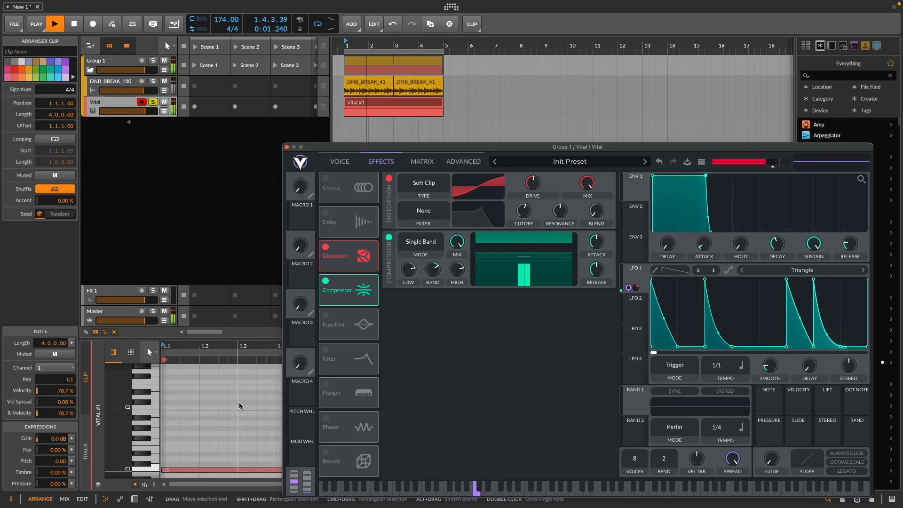
{"action": "left_click", "coordinate": [370, 106]}
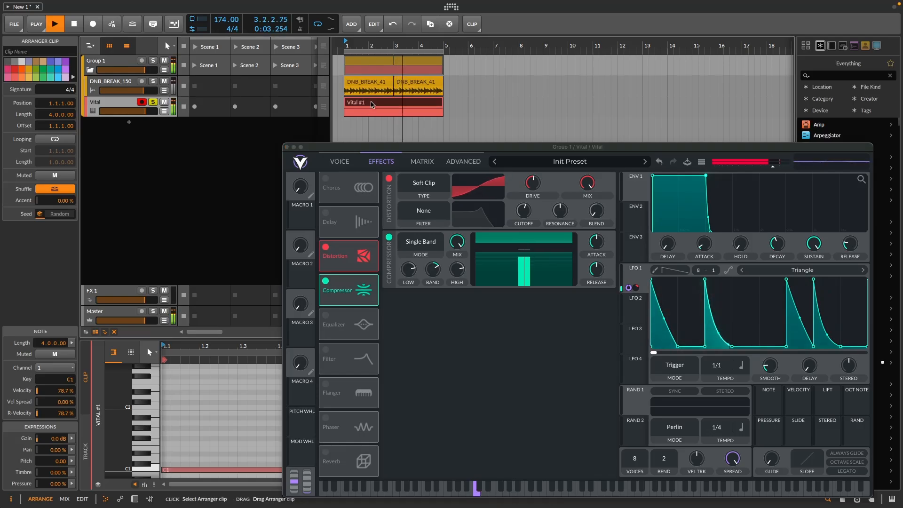
- Turn on Vital's Equalizer effect and shape its low cut, mid-band notch and high shelf while the loop plays
{"action": "key", "text": "space"}
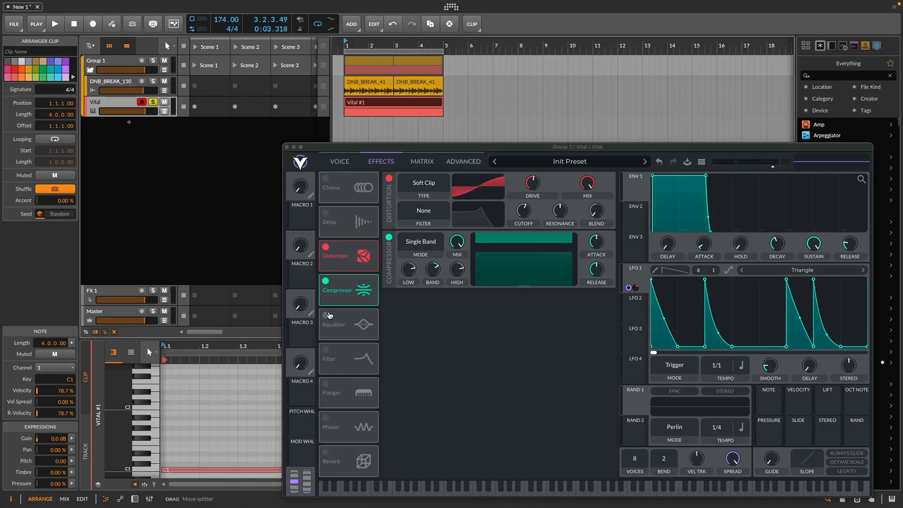
{"action": "left_click", "coordinate": [327, 317]}
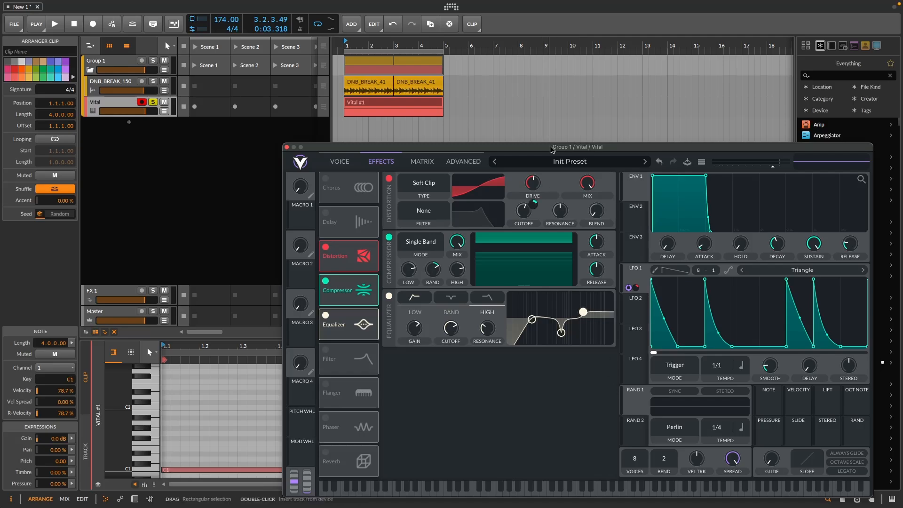
{"action": "key", "text": "space"}
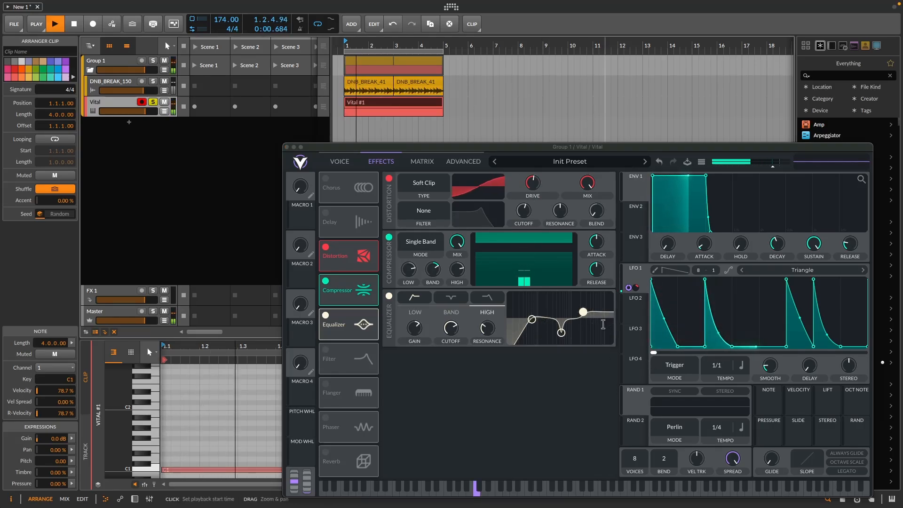
{"action": "left_click_drag", "start_coordinate": [584, 312], "coordinate": [529, 321]}
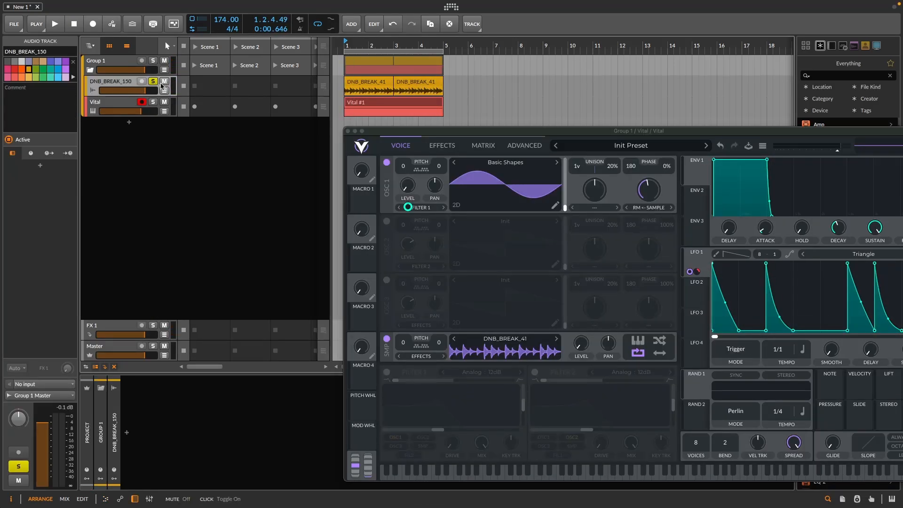
- Audition the DNB_BREAK_150 track in solo, stop playback and clear its solo
{"action": "key", "text": "space"}
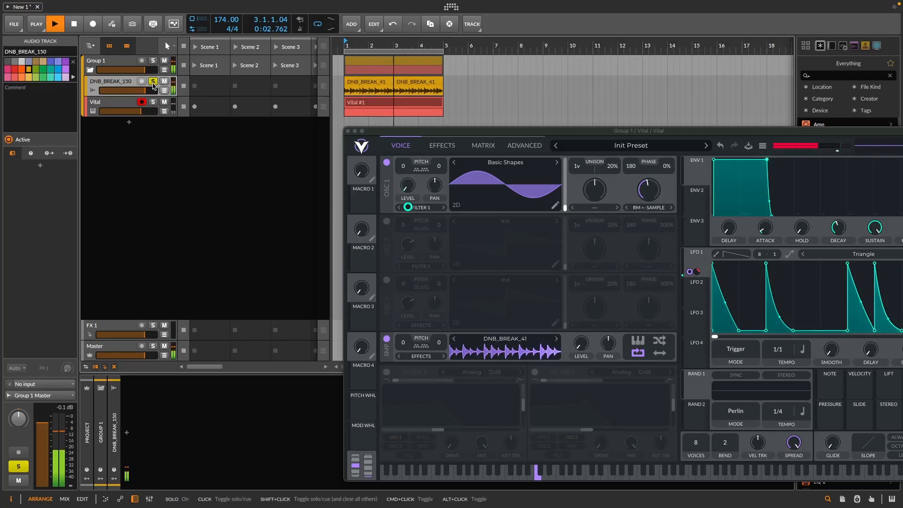
{"action": "key", "text": "space"}
{"action": "left_click", "coordinate": [153, 83]}
- Enable kHs Distortion on Group 1 and toggle Vital's mute during playback to compare the layered loop
{"action": "left_click", "coordinate": [121, 61]}
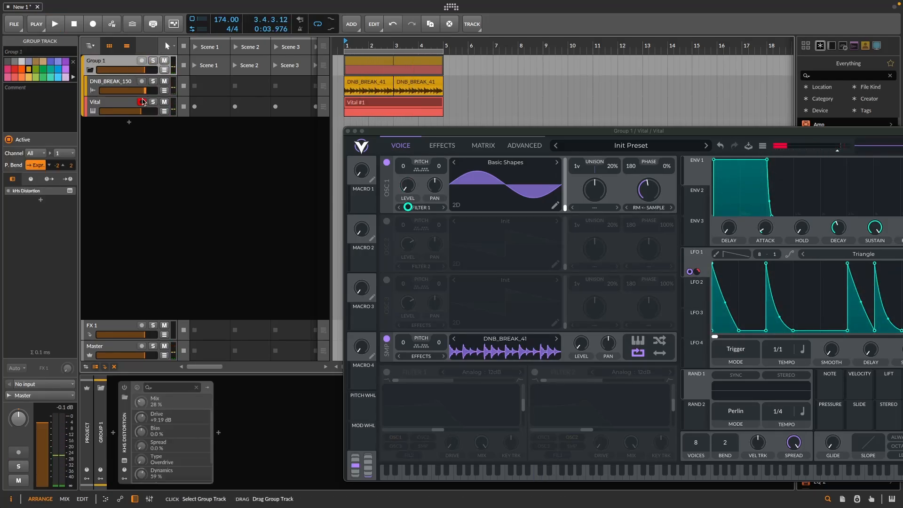
{"action": "left_click", "coordinate": [123, 388]}
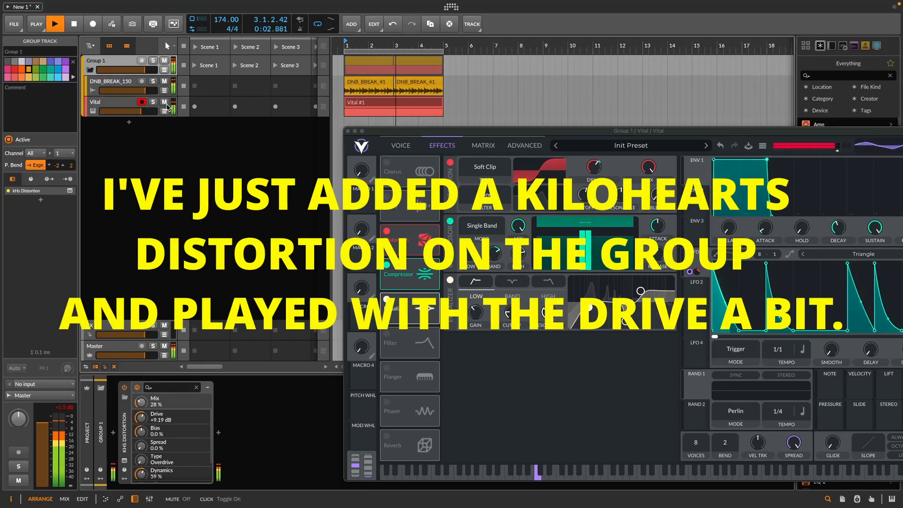
{"action": "left_click", "coordinate": [164, 103]}
{"action": "key", "text": "space"}
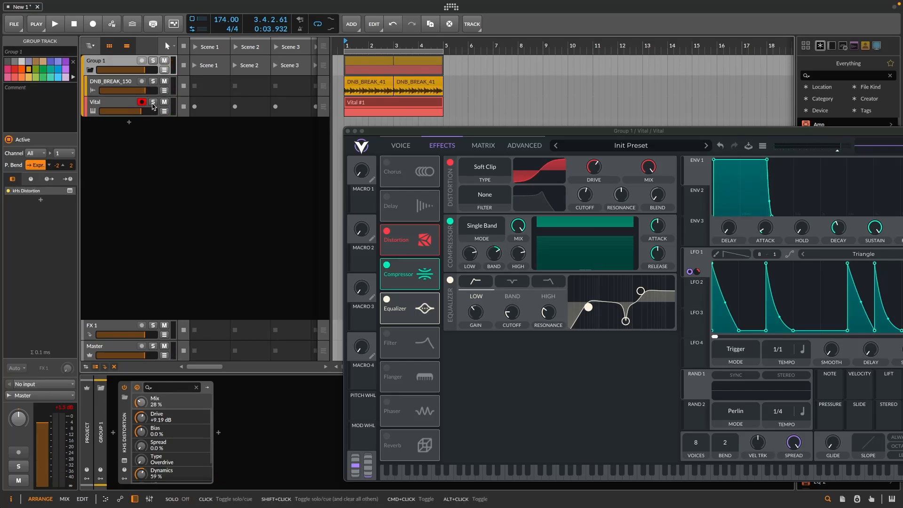
- Check the Vital track with its solo toggle, play the loop and fine-tune the track's volume to -0.3 dB
{"action": "left_click", "coordinate": [153, 103]}
{"action": "key", "text": "space"}
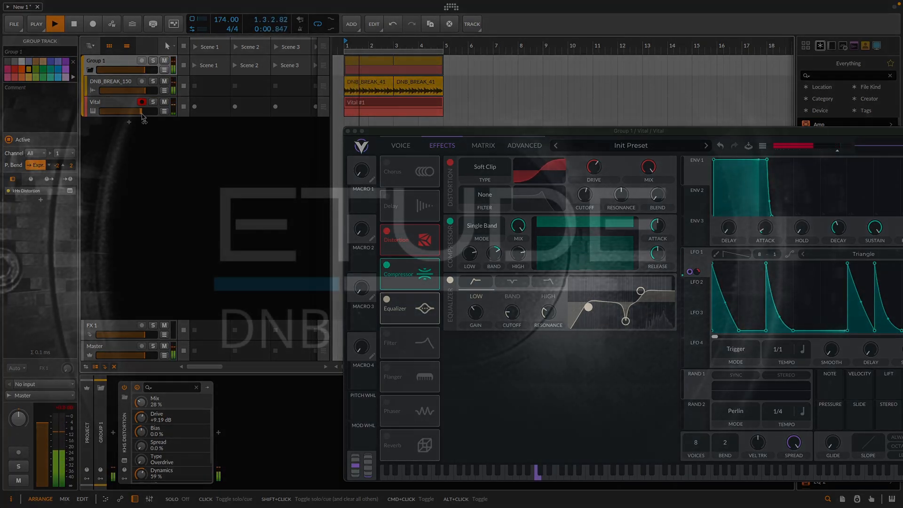
{"action": "left_click_drag", "start_coordinate": [142, 112], "coordinate": [141, 112]}
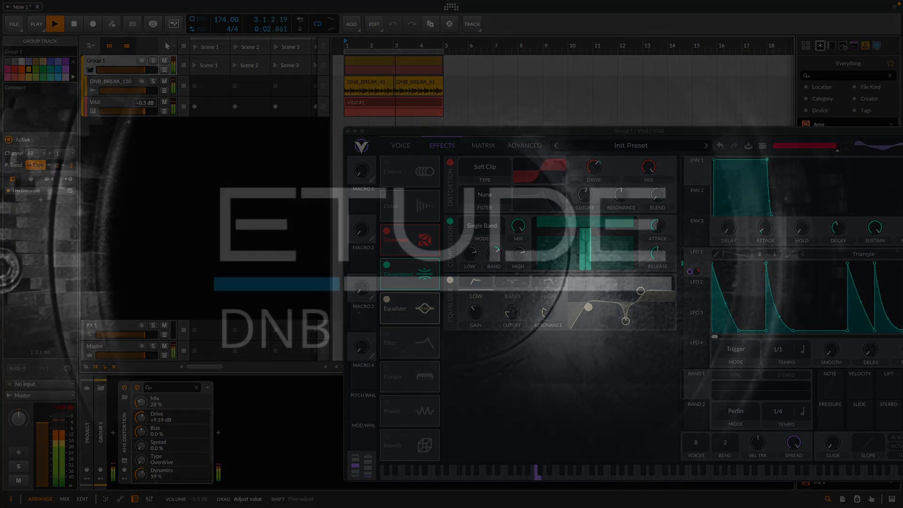